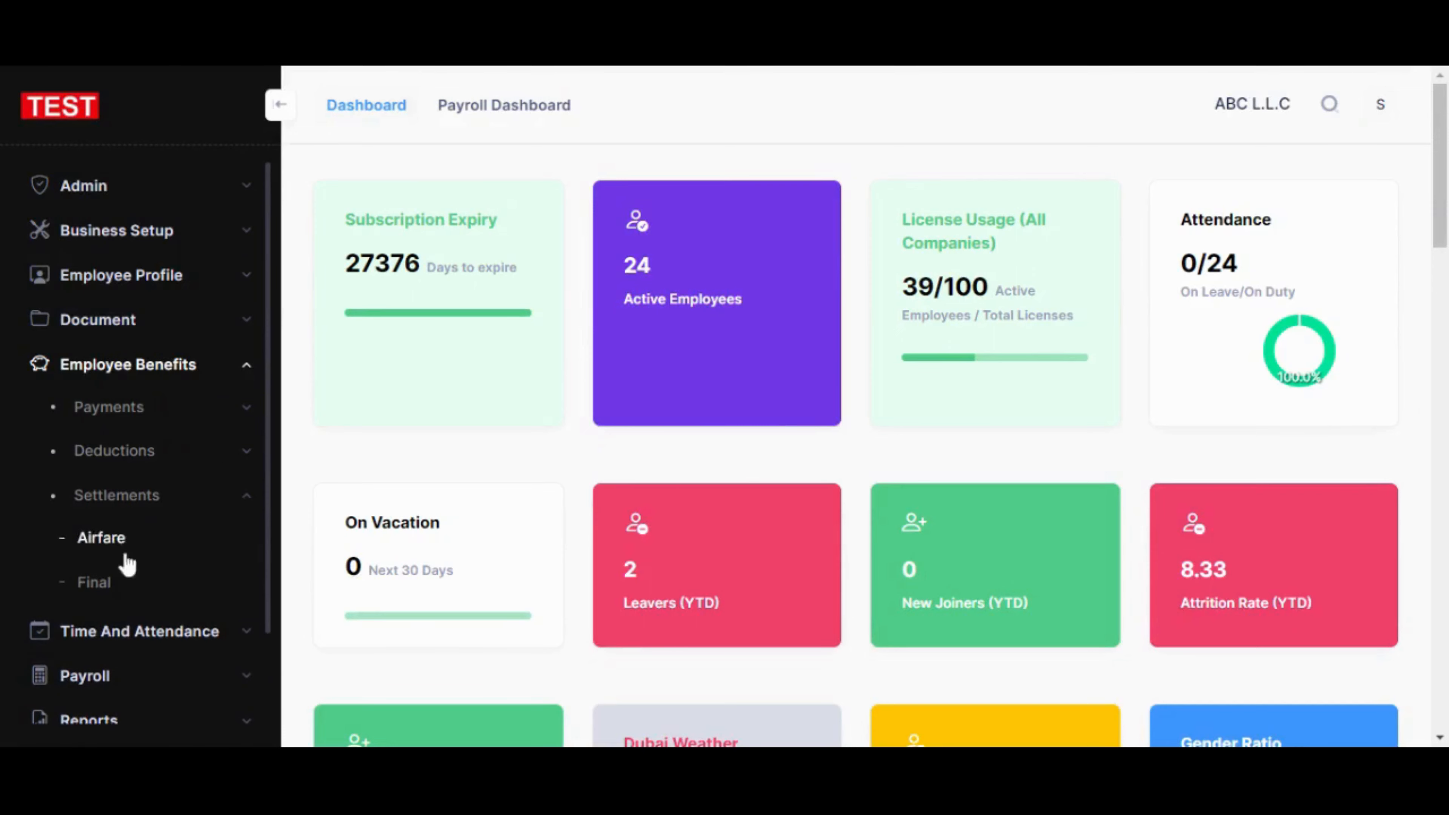
Create a new final settlement under Employee Benefits and find and select the leaving employee by name.
click(94, 582)
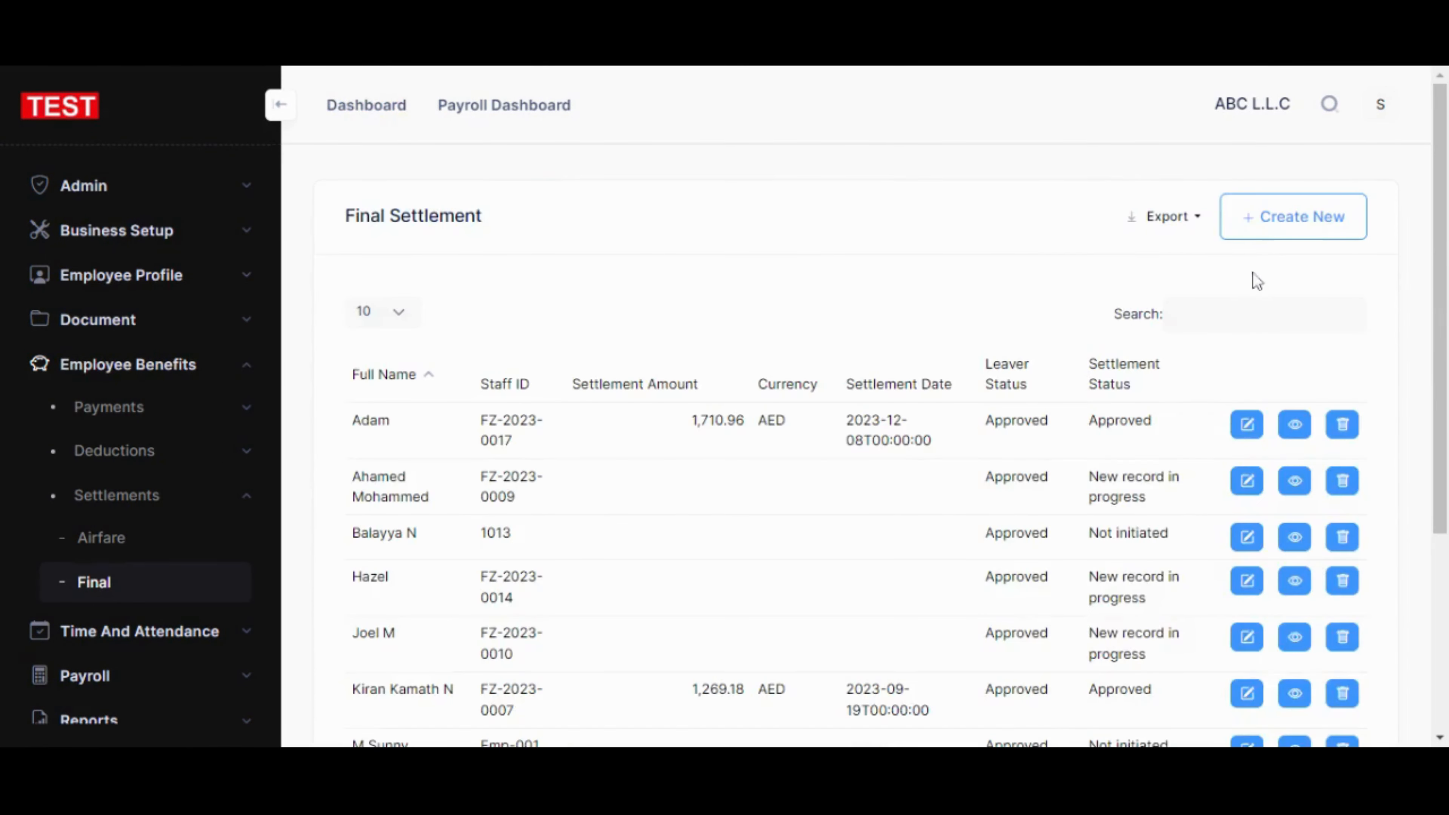
click(1272, 234)
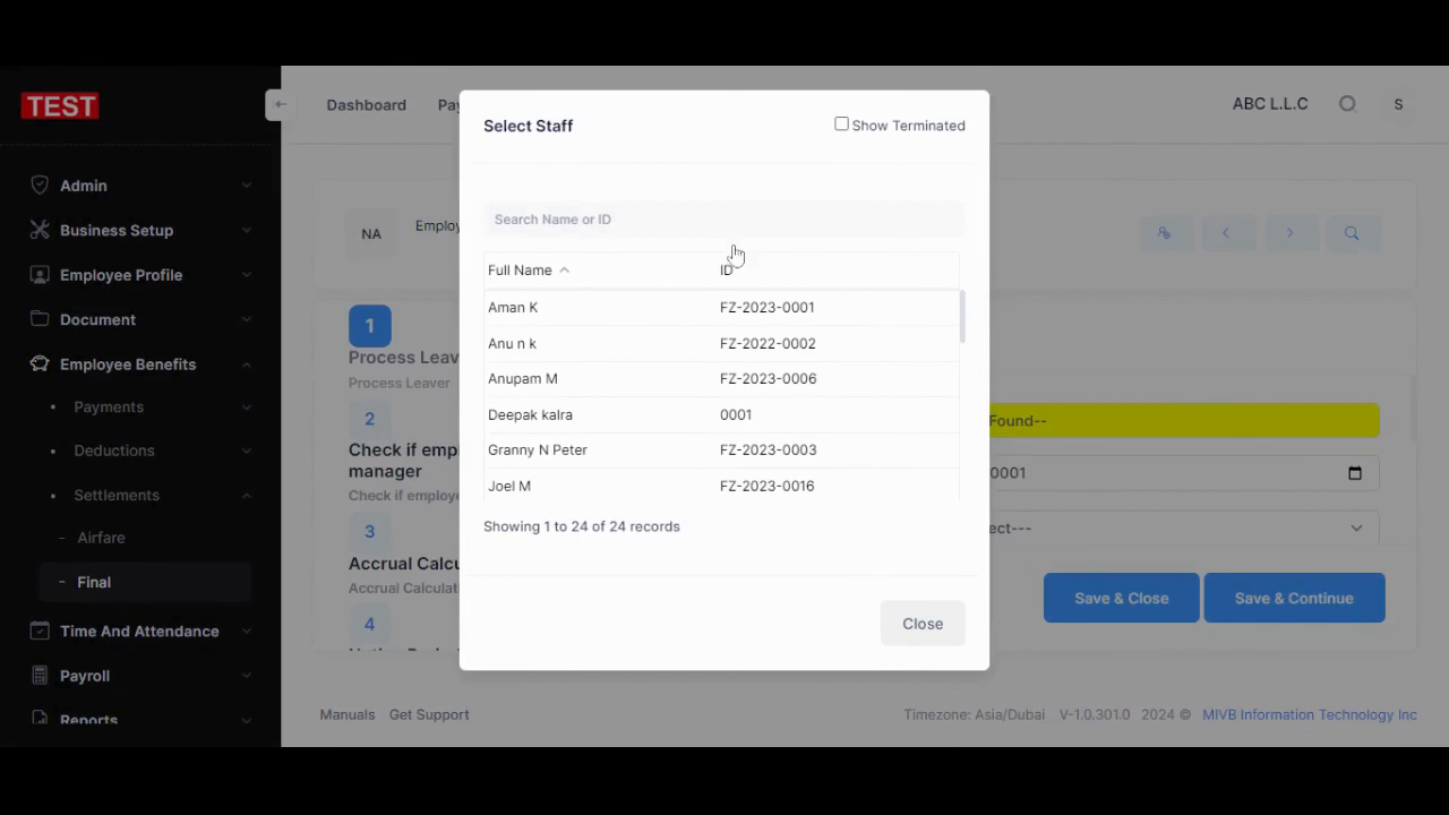
click(588, 228)
text(we)
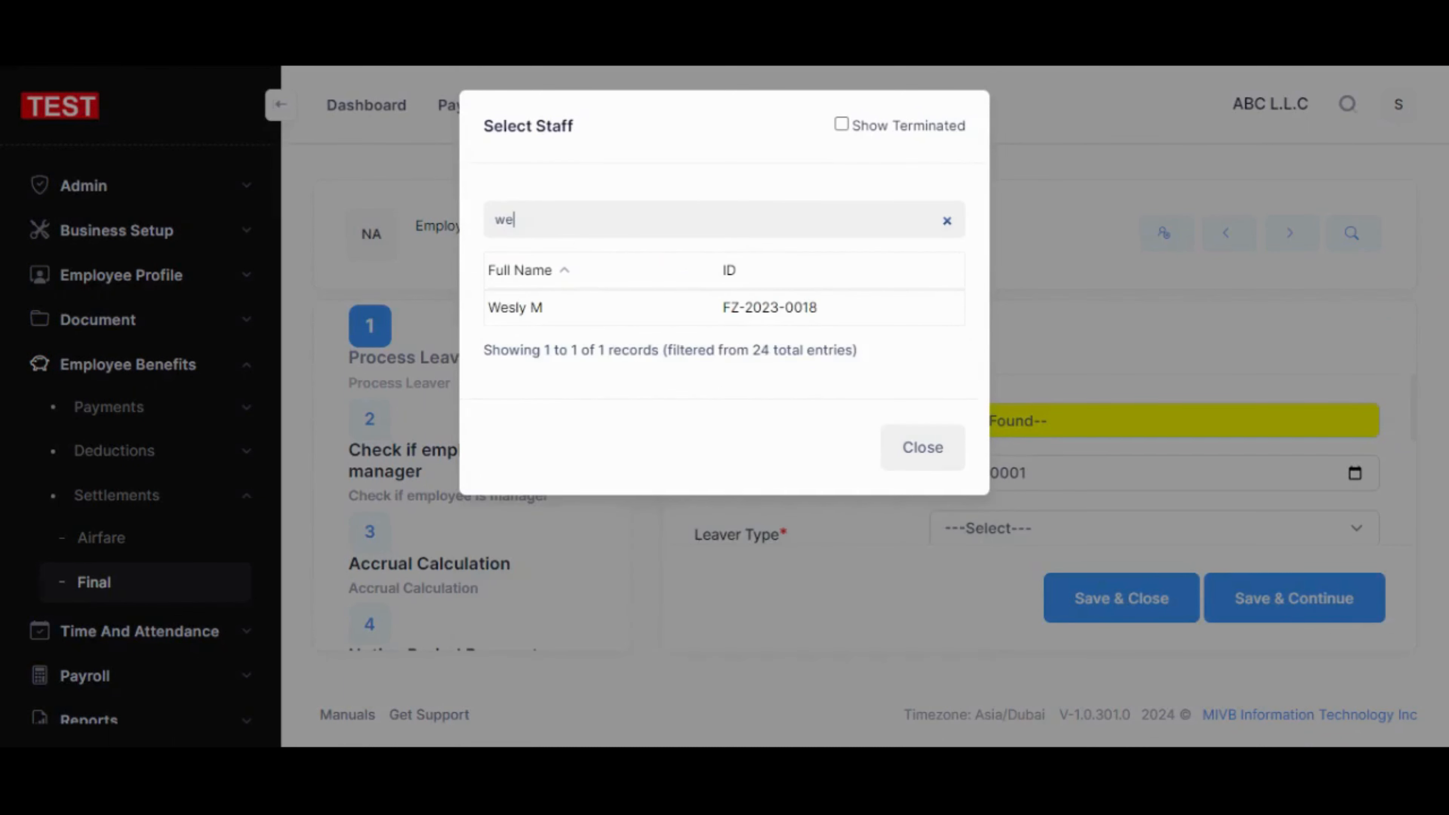
click(508, 313)
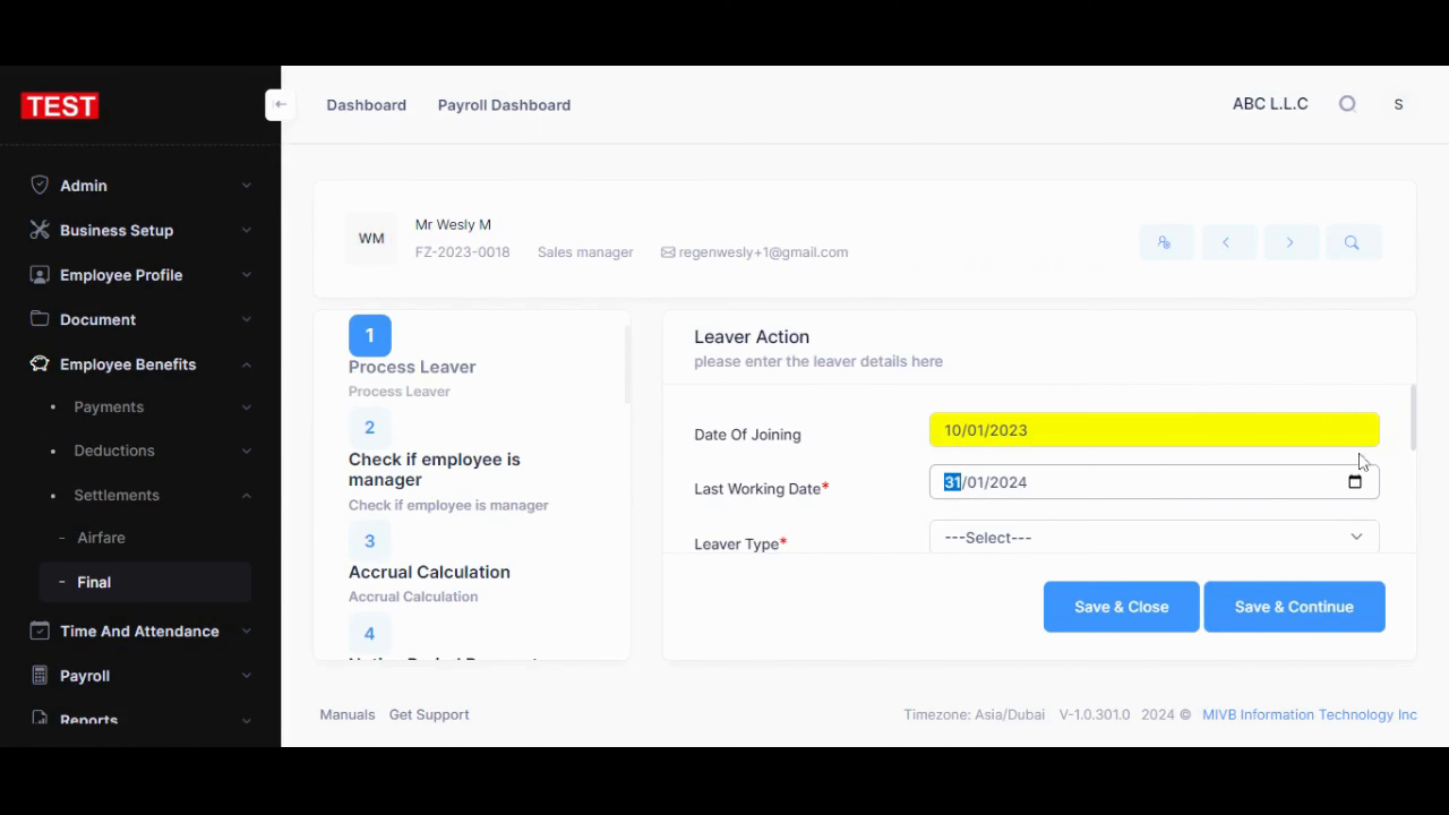
Fill in the leaver details: last working date 31/01/2024, leaver type Resigned, resigned date 01/02/2024 and remarks "Employee Resigned".
scroll(1362, 456, down, 2)
click(1358, 429)
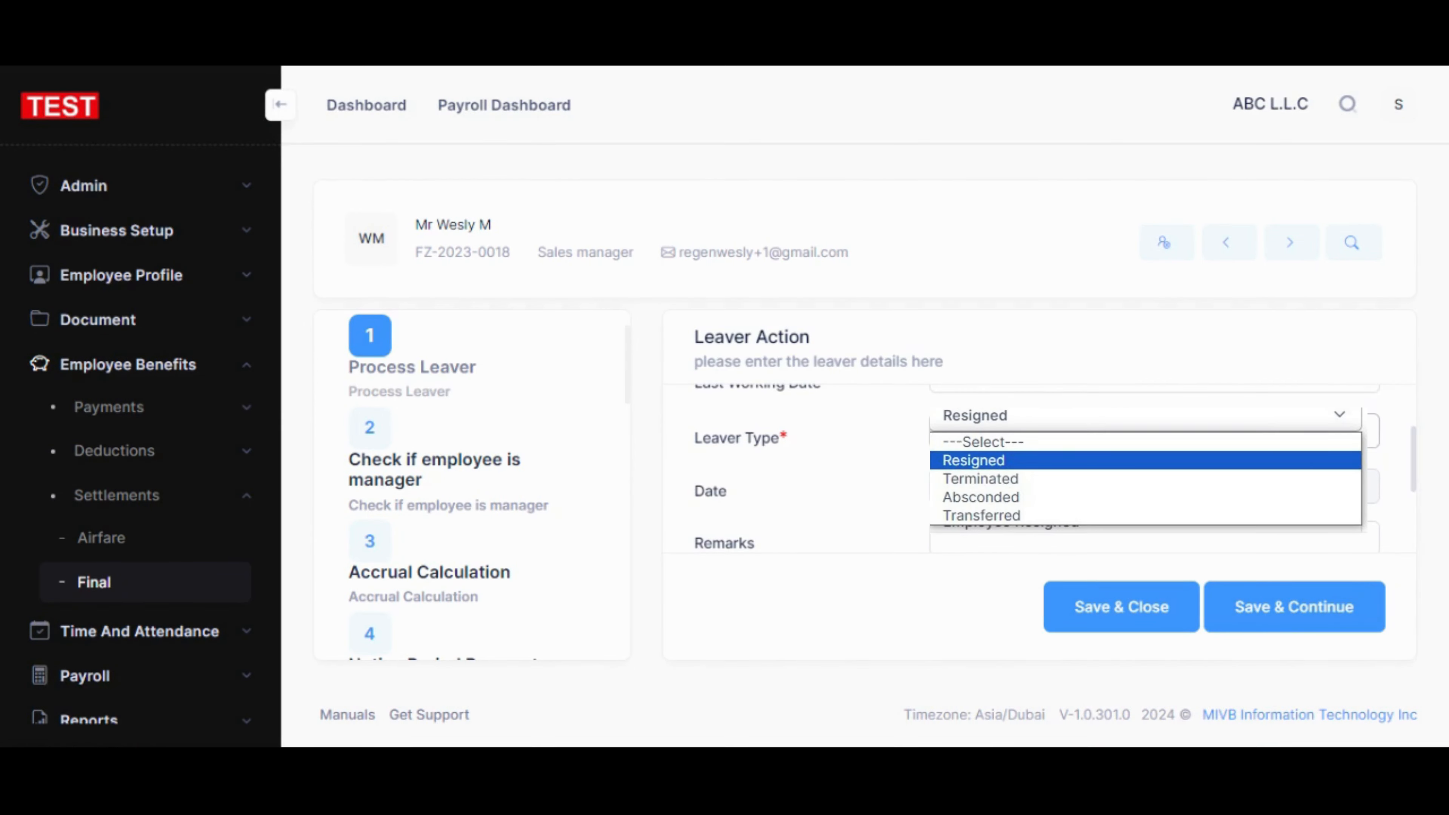
click(1304, 461)
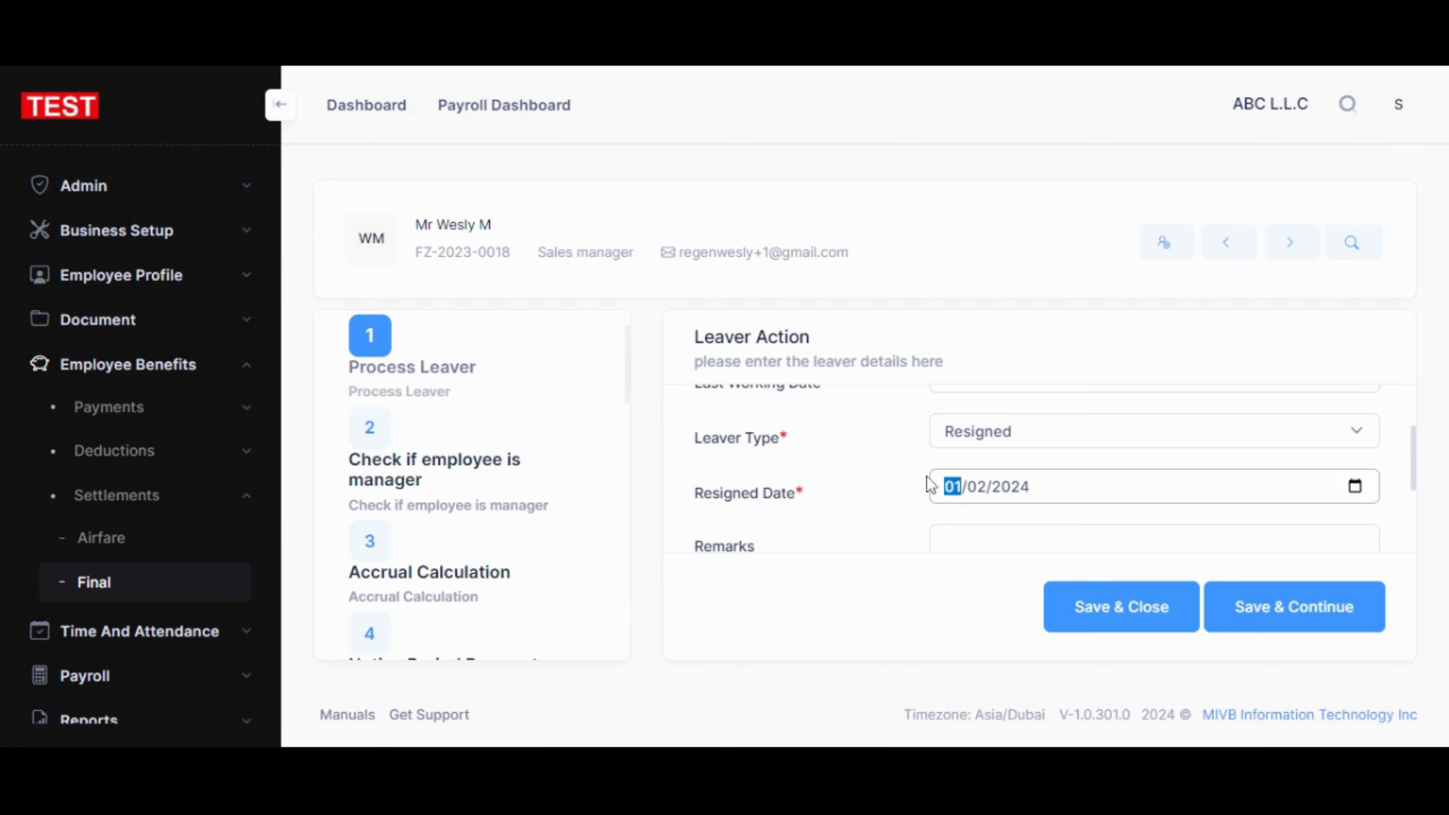
scroll(929, 486, down, 1)
click(1154, 435)
text(Employee Resigned)
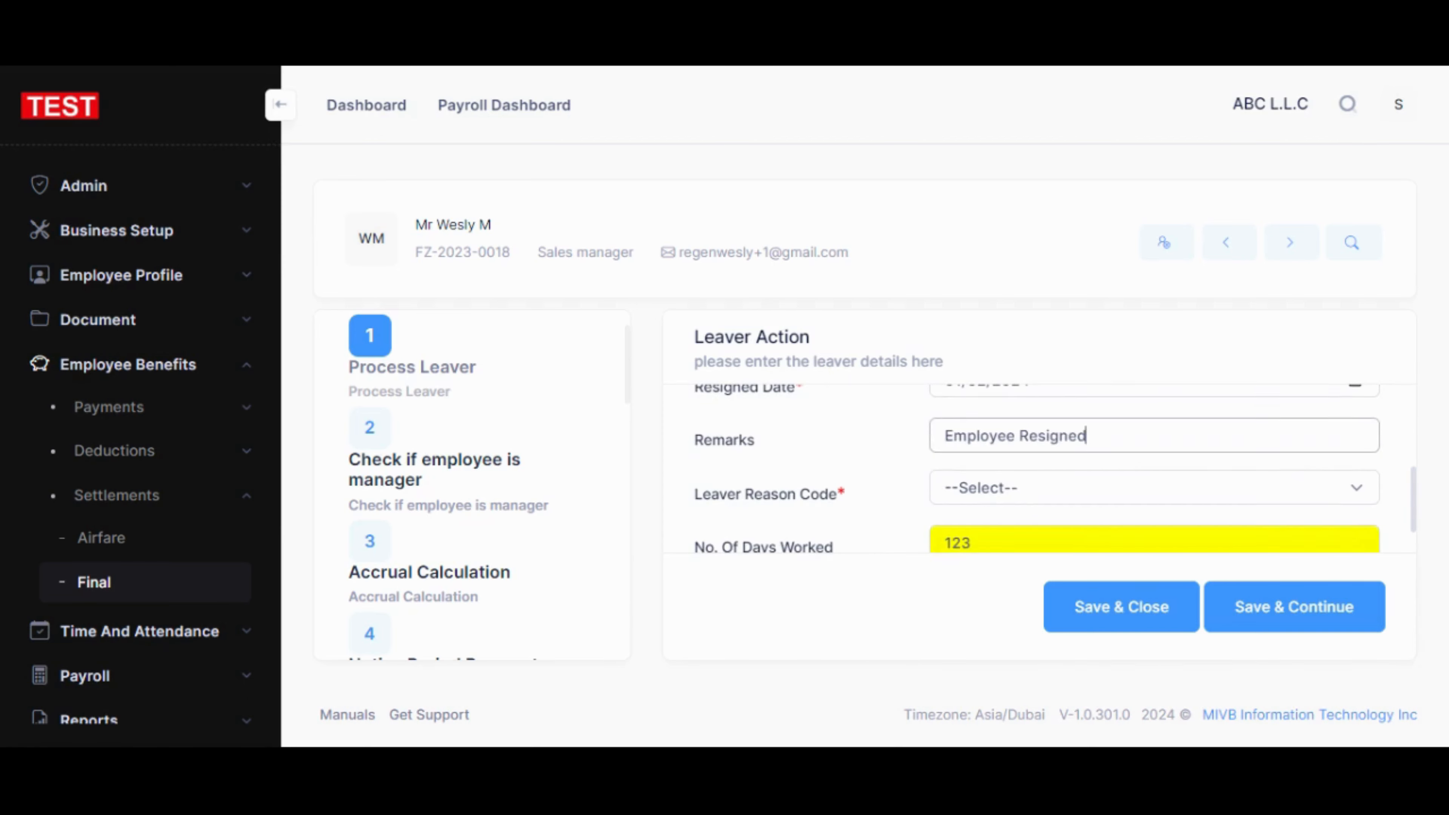
Set the leaver reason code to Leaver, then save and close the leaver record and dismiss the confirmation.
click(1091, 482)
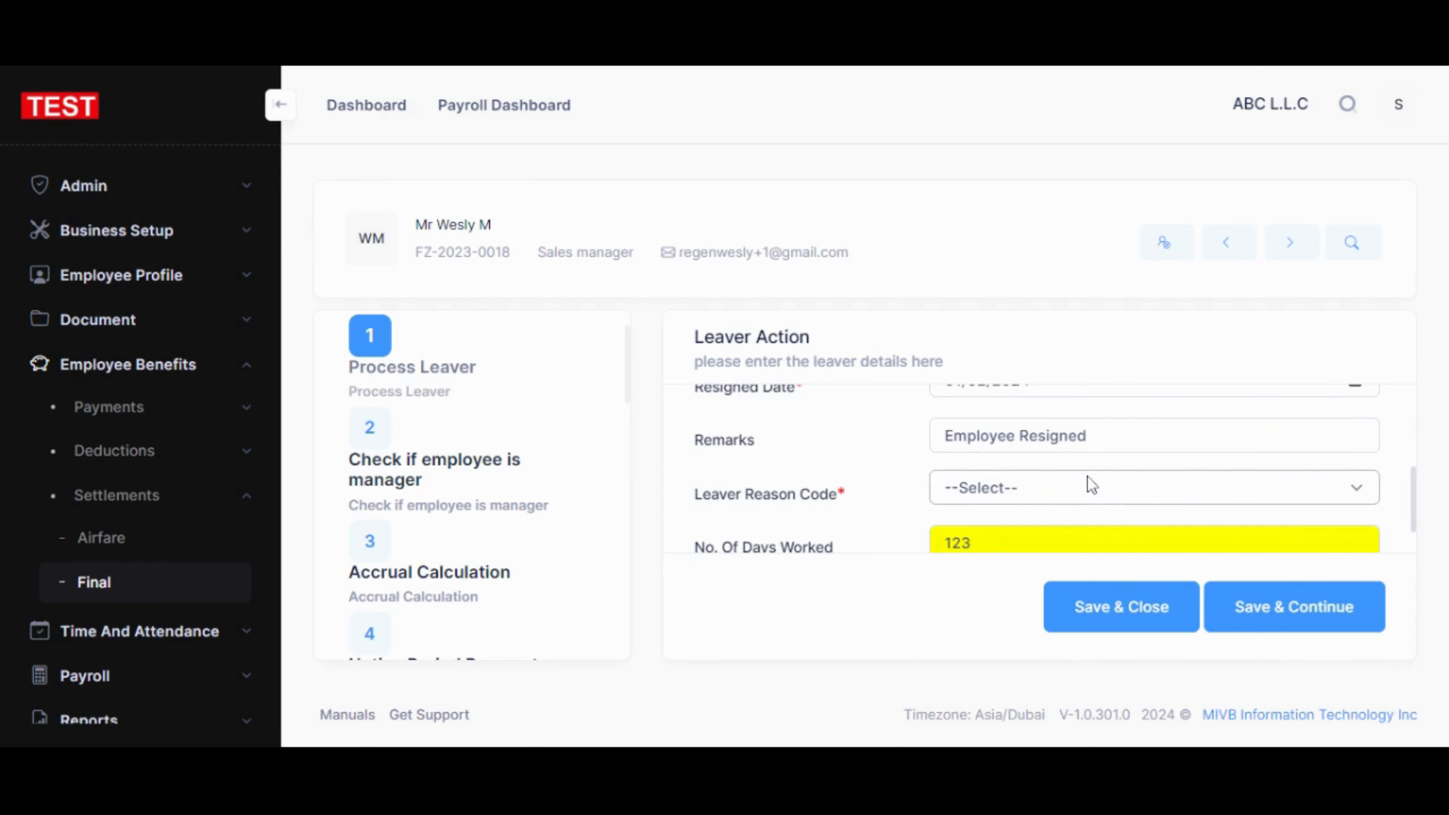
click(998, 549)
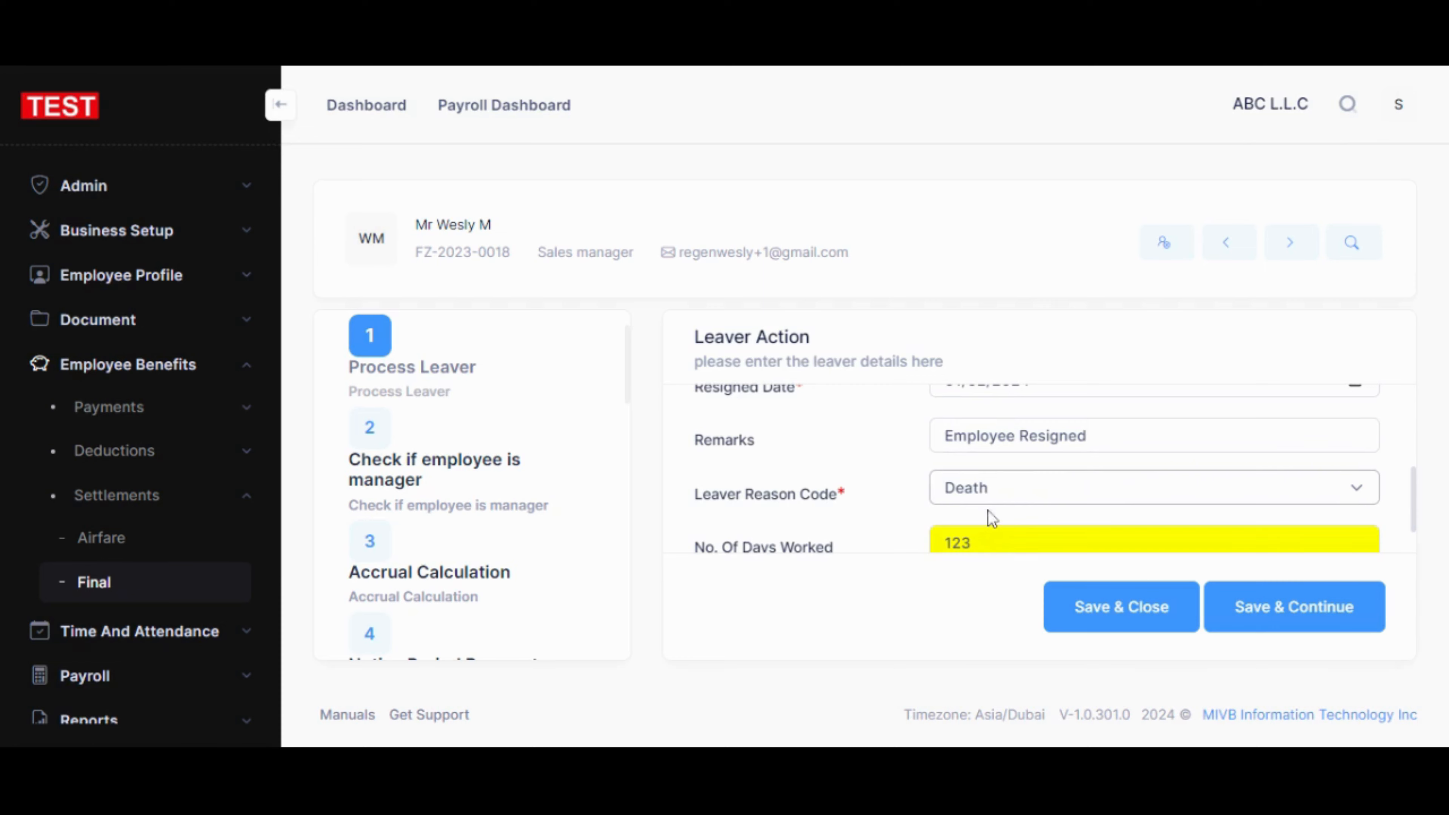
click(988, 555)
scroll(913, 496, down, 1)
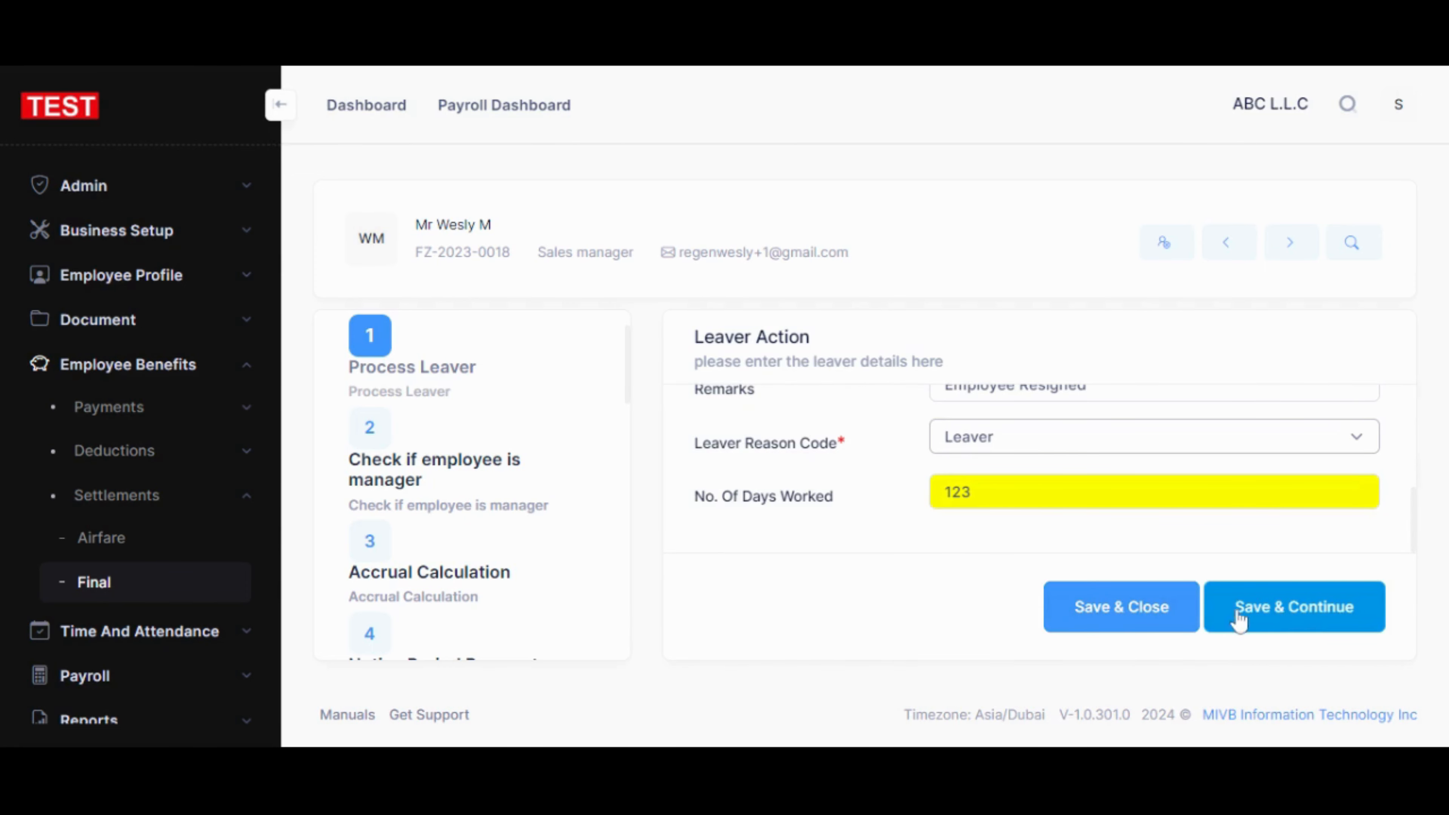
click(1143, 614)
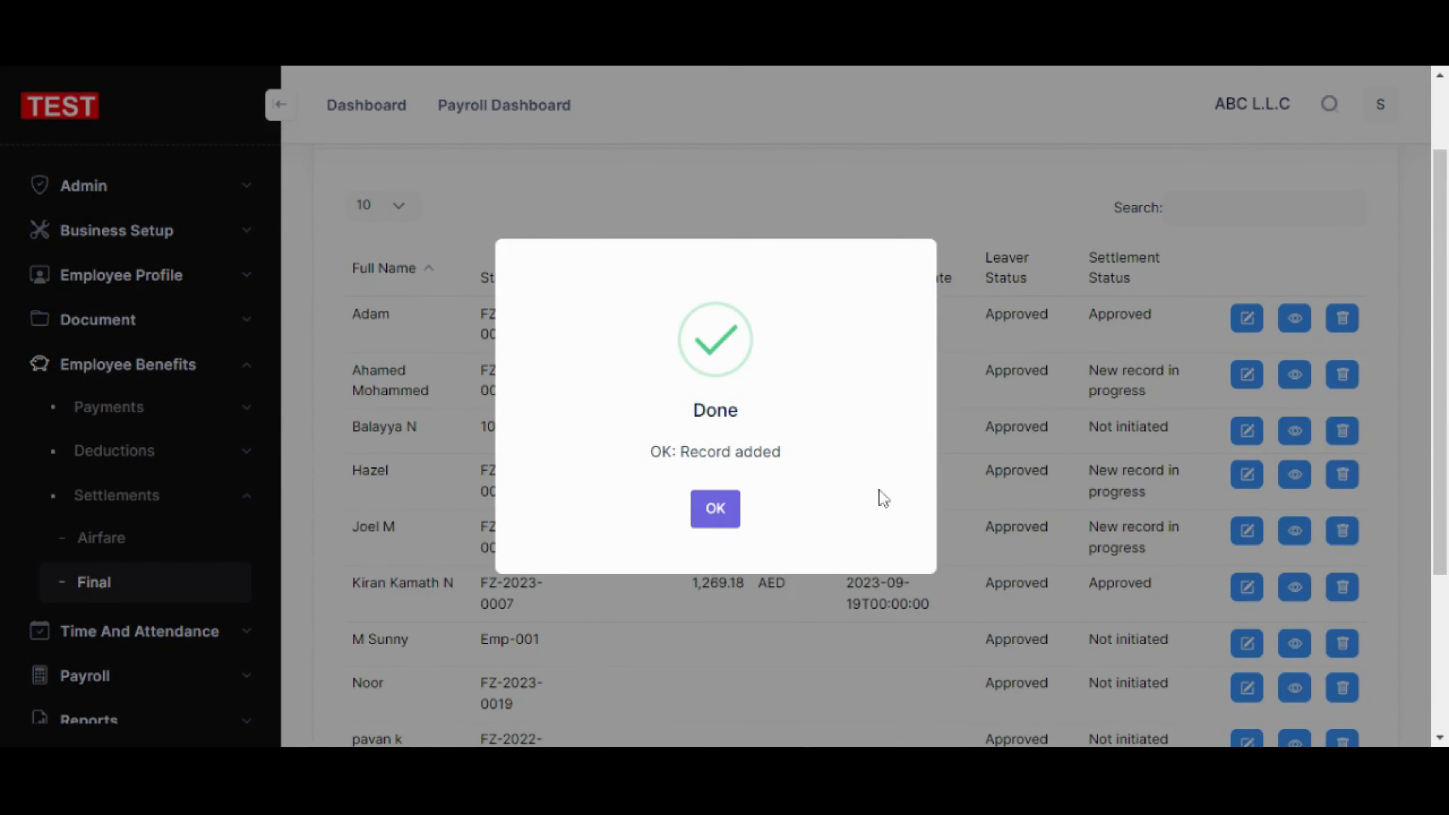
scroll(947, 508, down, 2)
scroll(970, 506, down, 2)
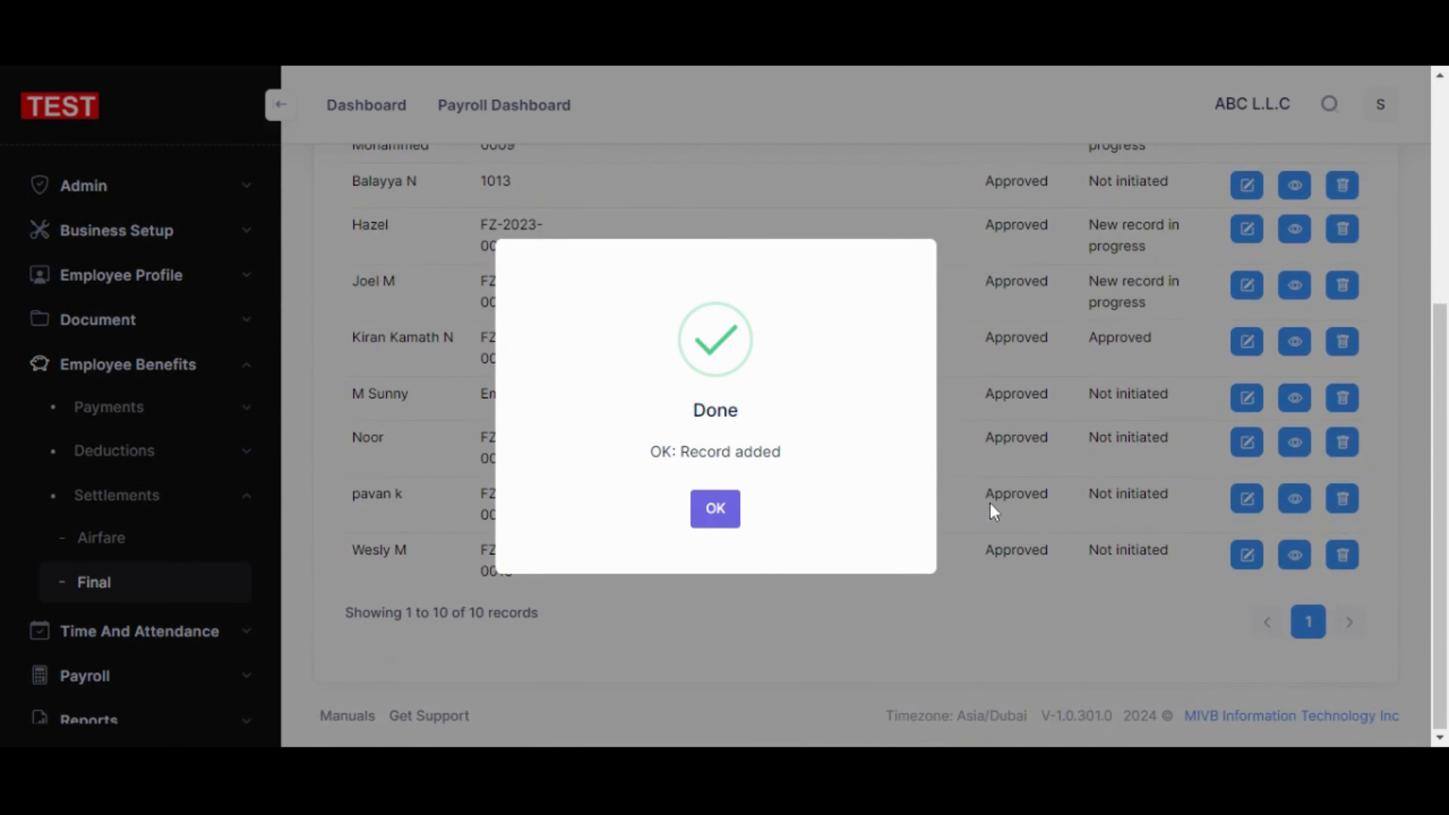
click(726, 520)
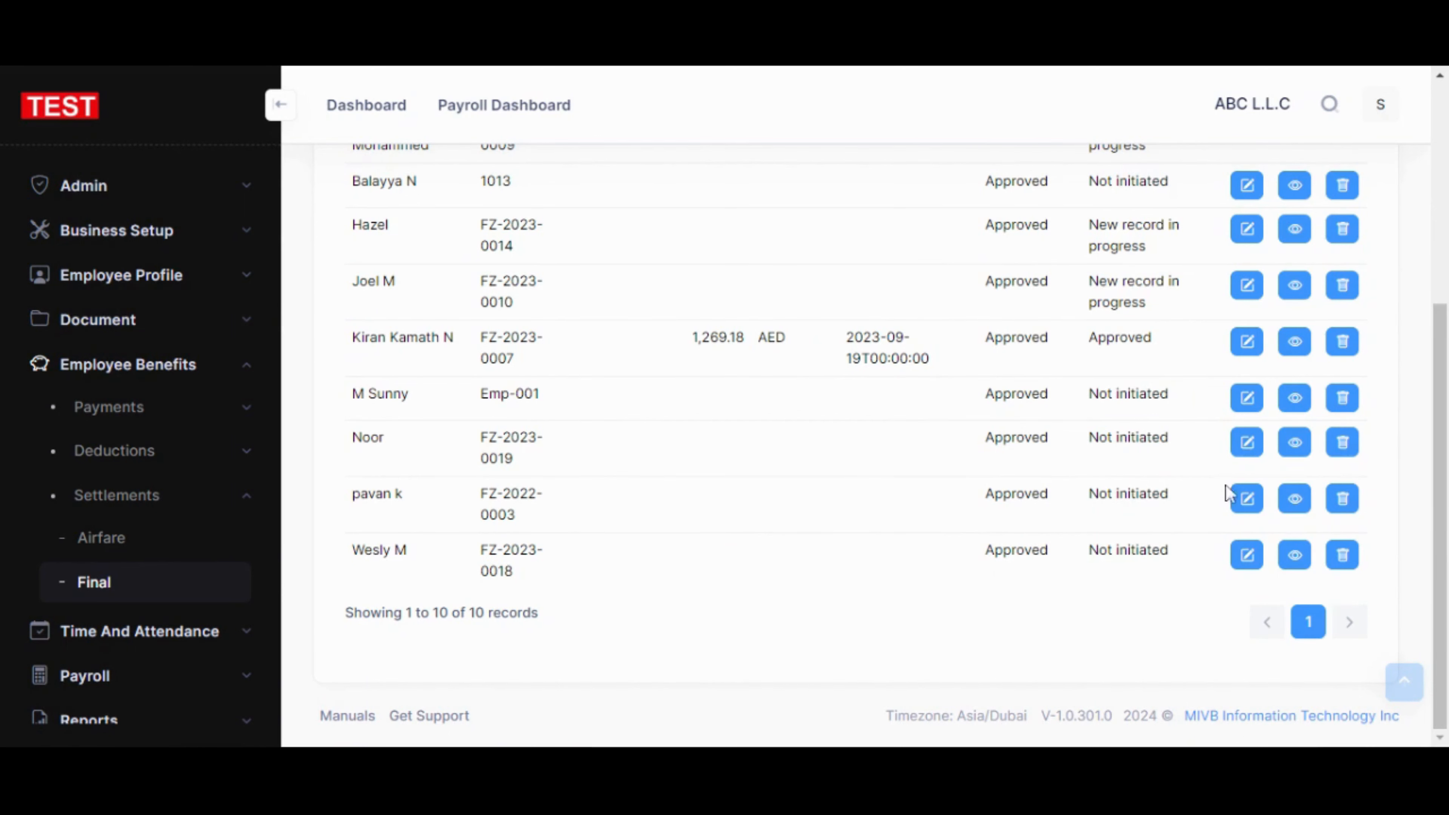
Reopen the sales manager's settlement for editing, continue to Pending Salary and include the pending salary in the final settlement.
click(1248, 556)
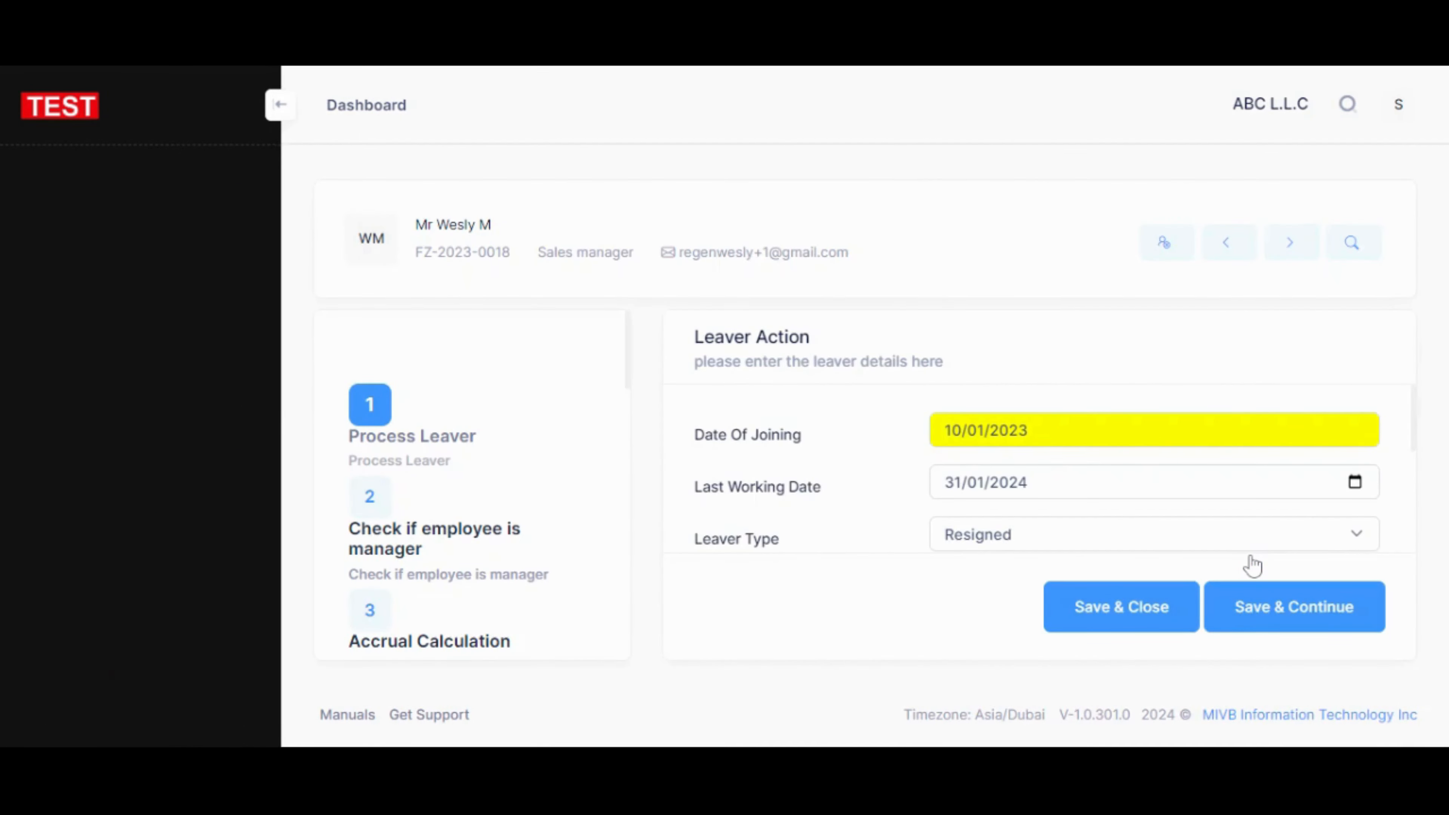
click(1271, 608)
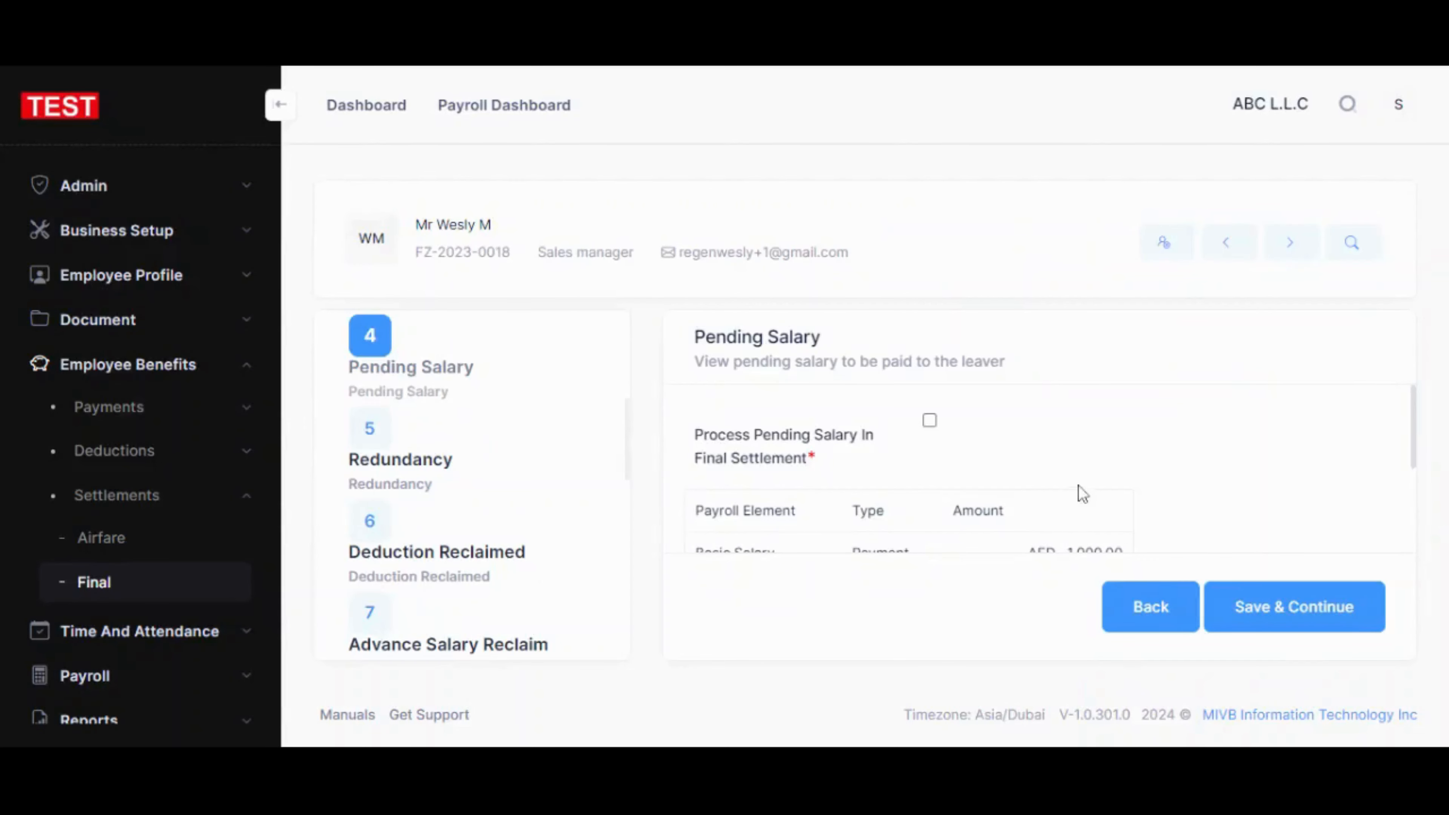
scroll(1081, 492, down, 2)
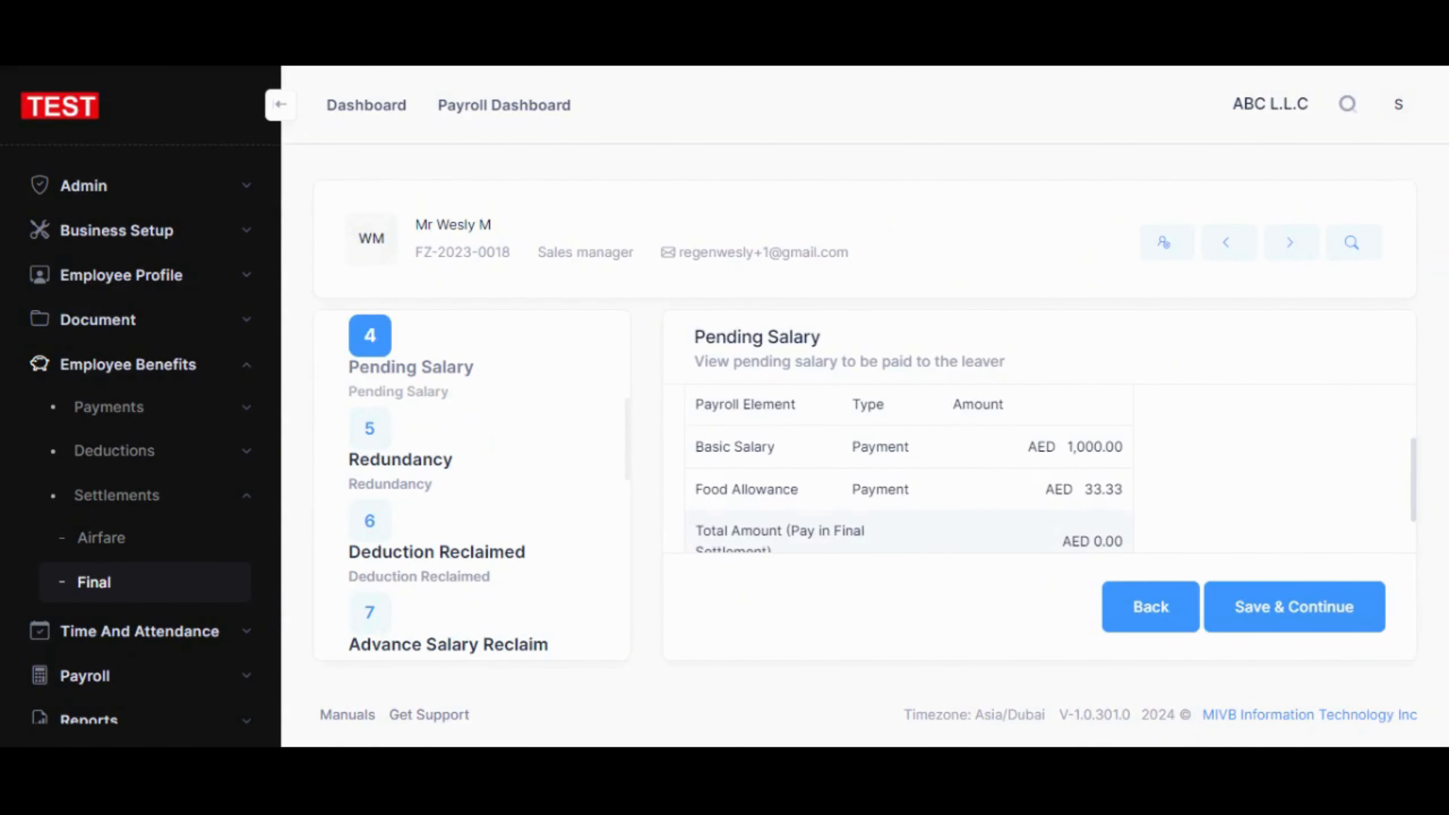
scroll(1096, 539, up, 2)
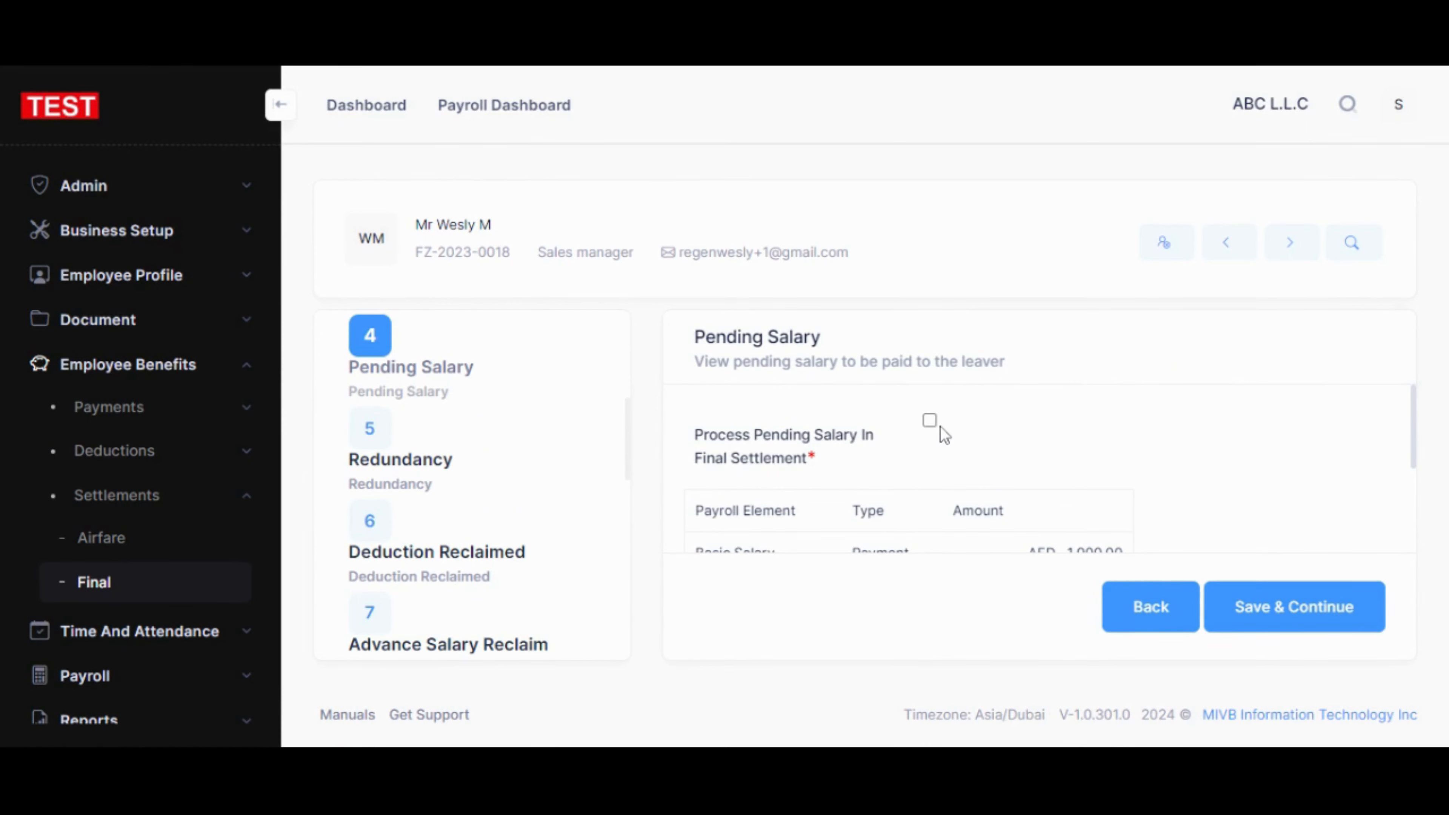
click(930, 422)
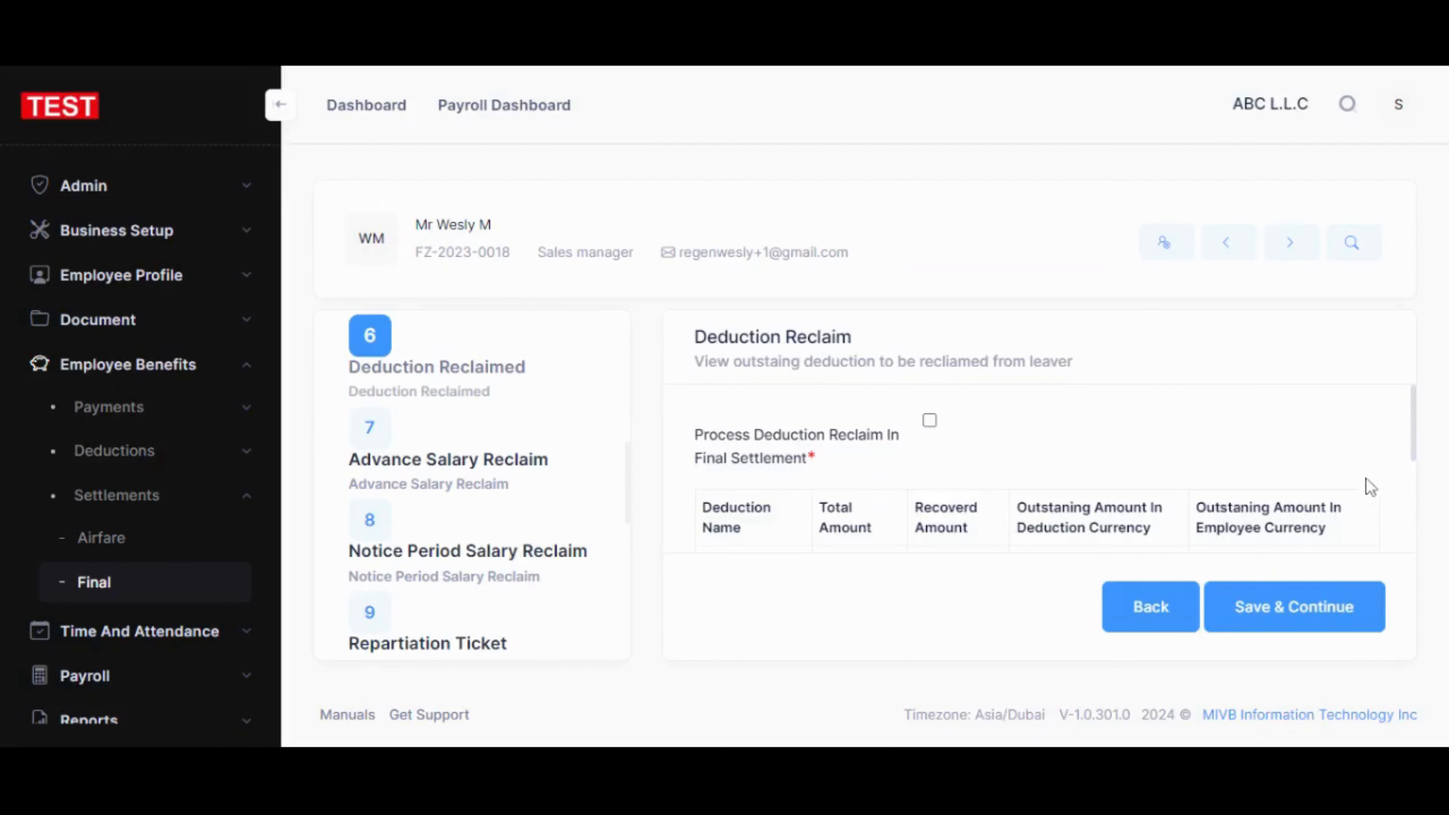
Review the outstanding deductions, include the deduction reclaim in the final settlement, and save it.
scroll(1366, 485, down, 5)
scroll(781, 460, up, 3)
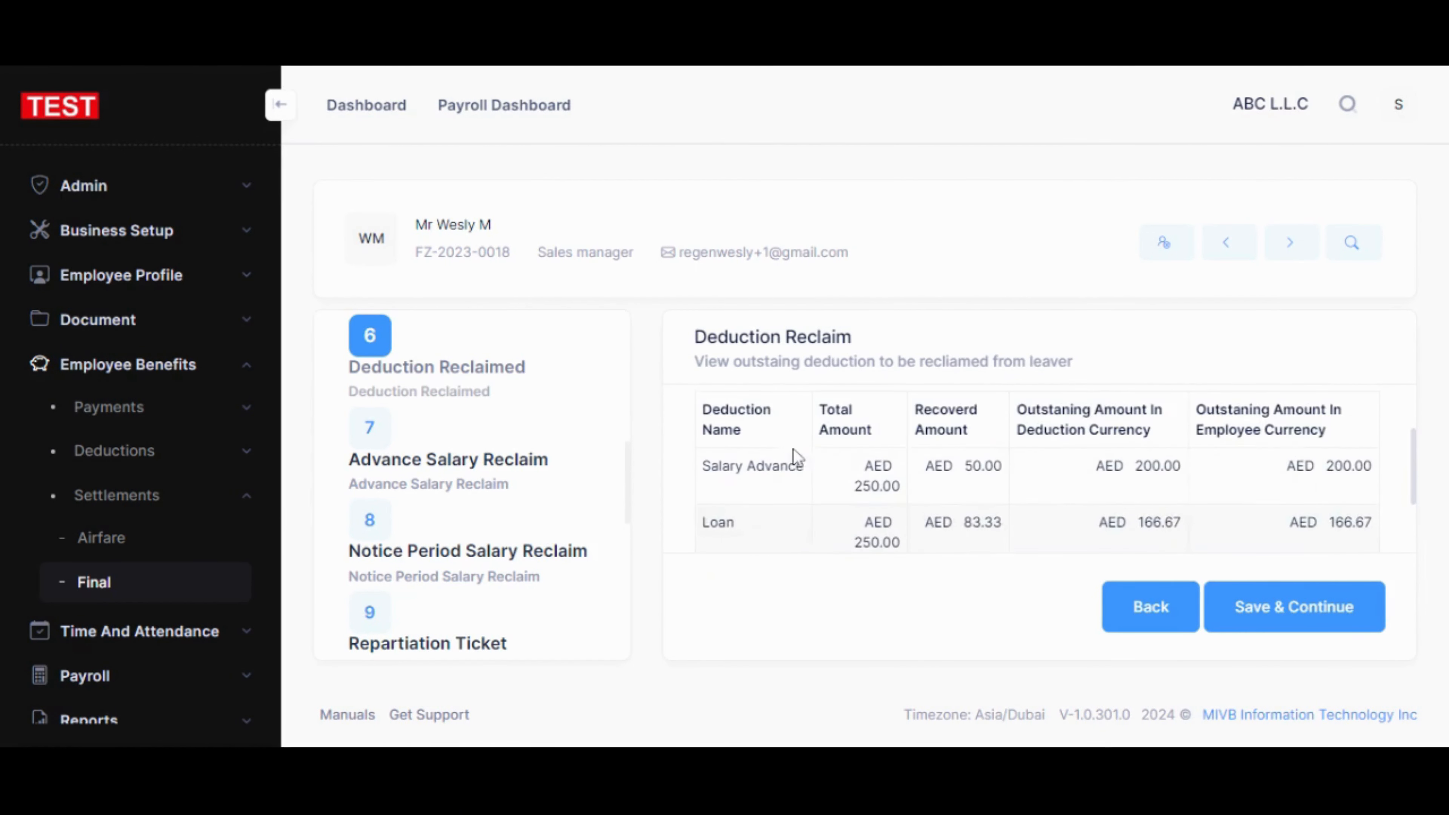
scroll(1077, 518, up, 2)
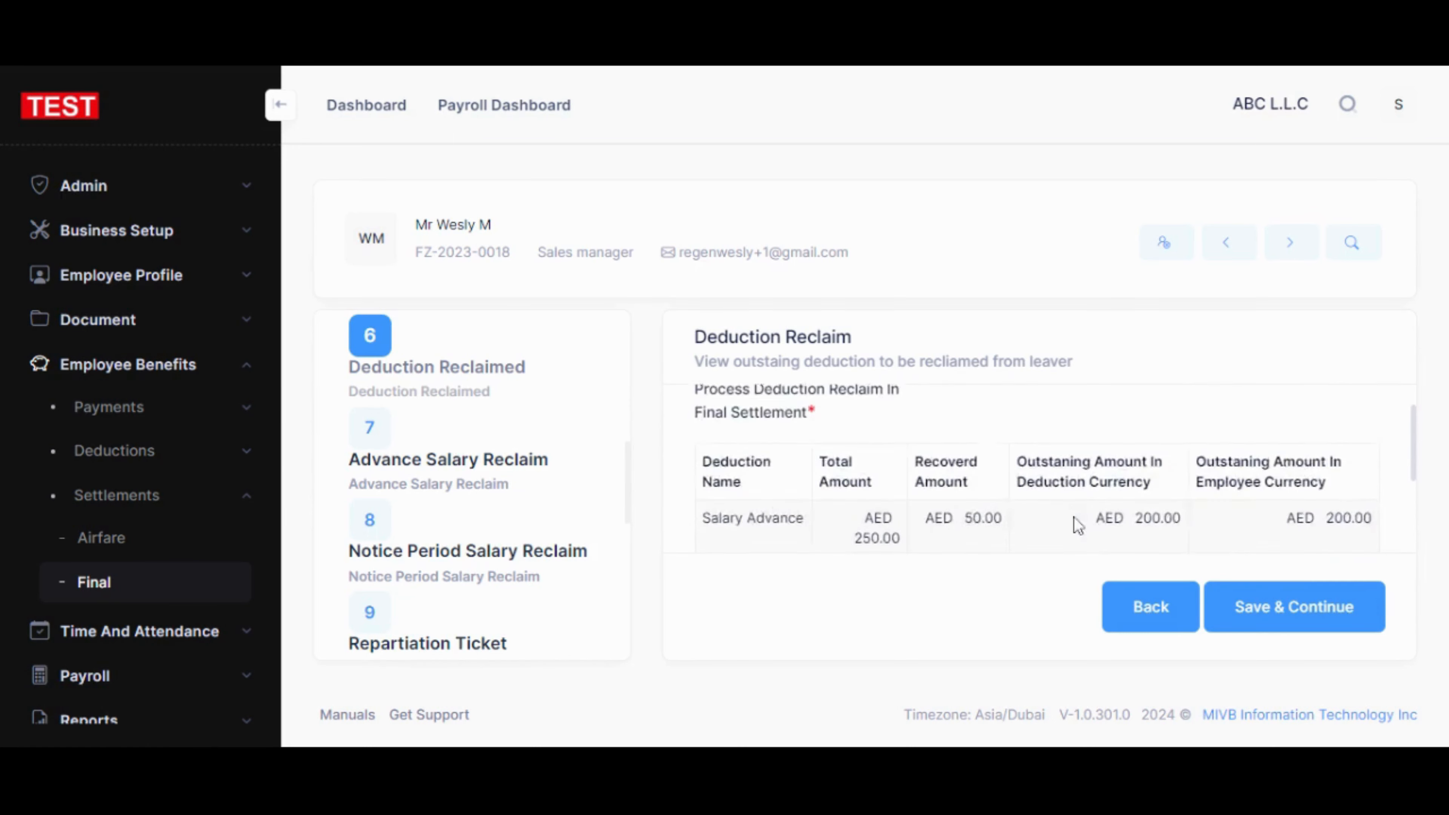
scroll(1084, 523, down, 2)
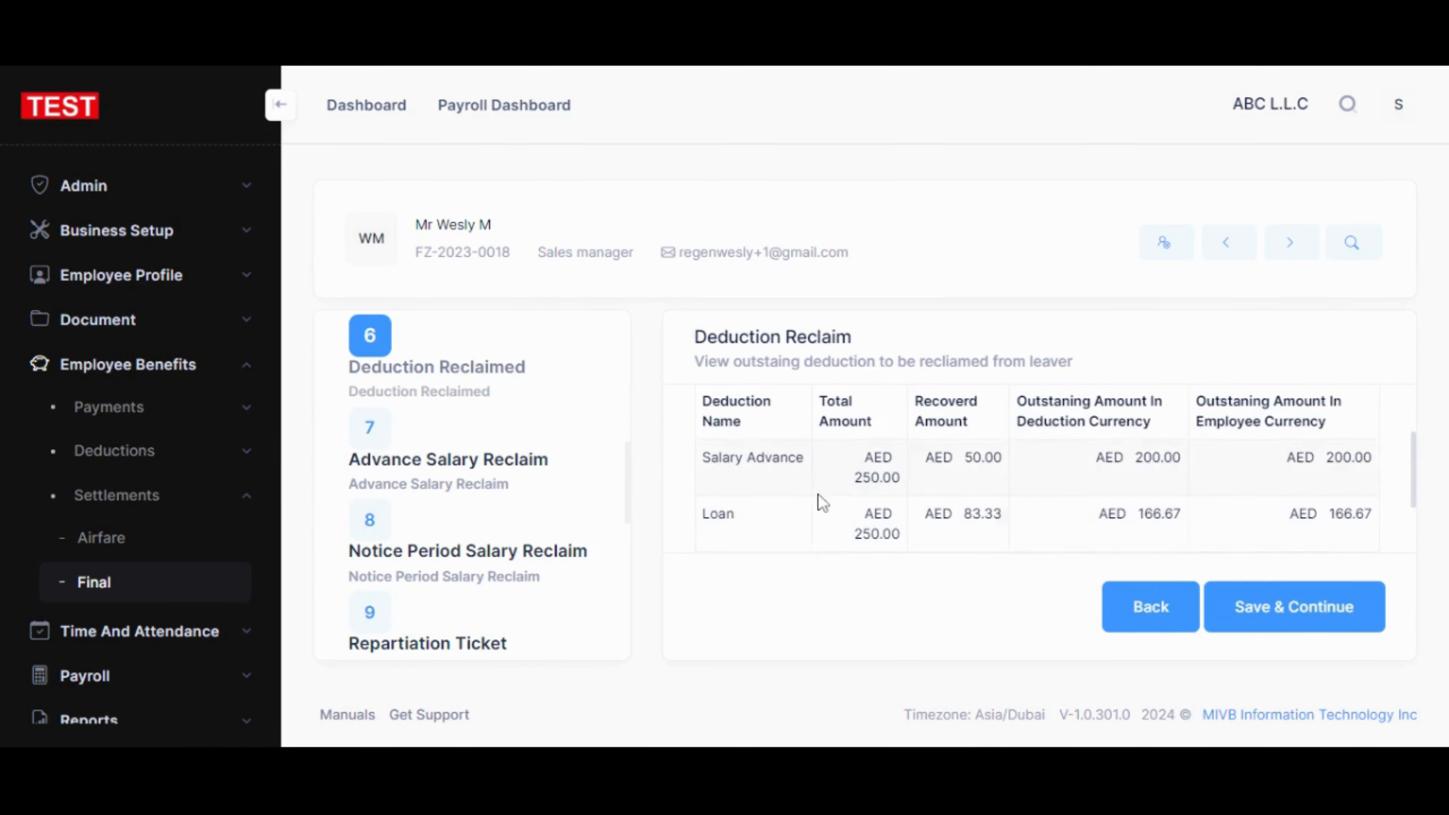
scroll(818, 502, up, 2)
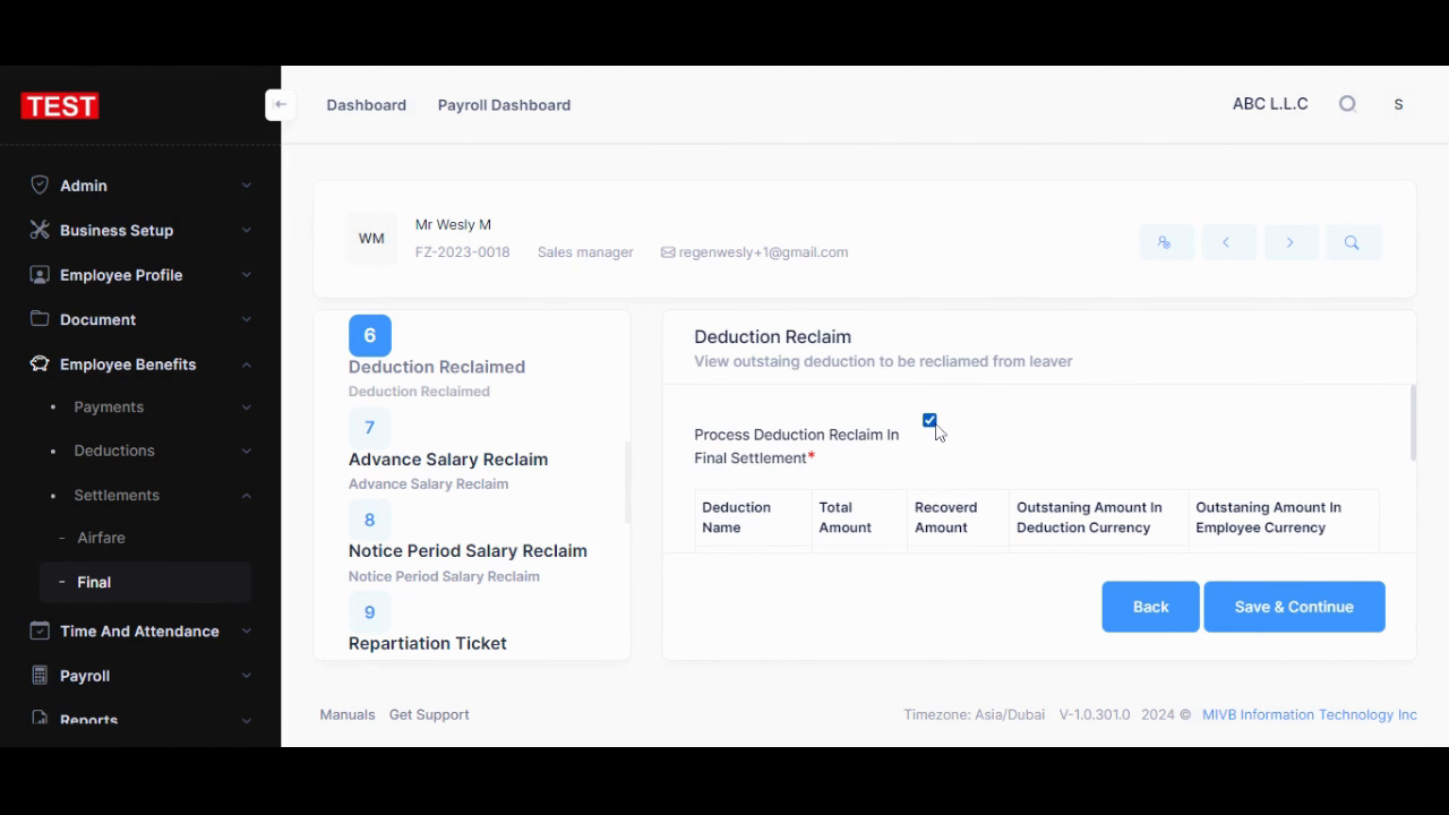
click(1243, 592)
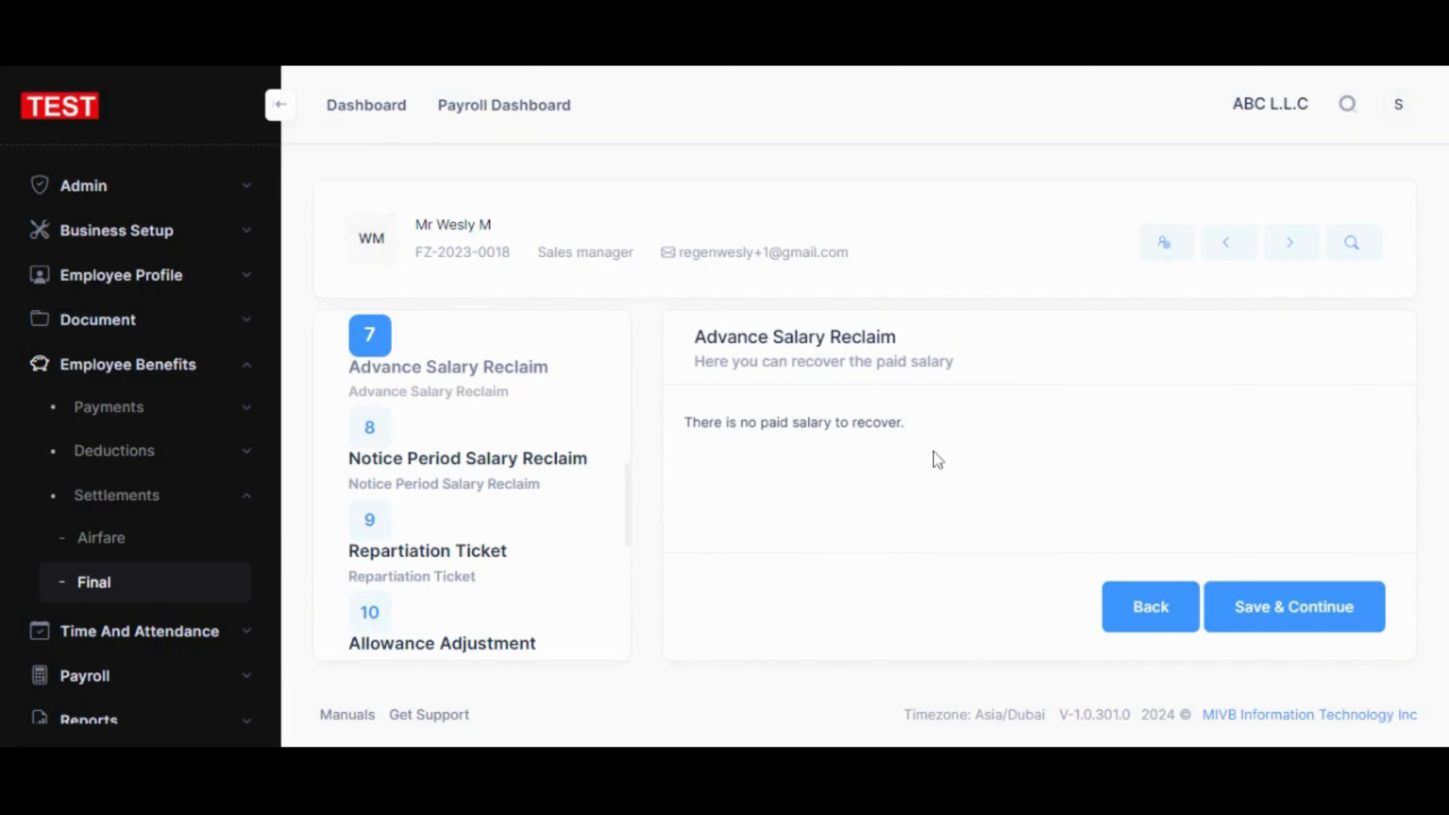
Continue past Advance Salary Reclaim and include the notice period payment in the final settlement.
click(1244, 610)
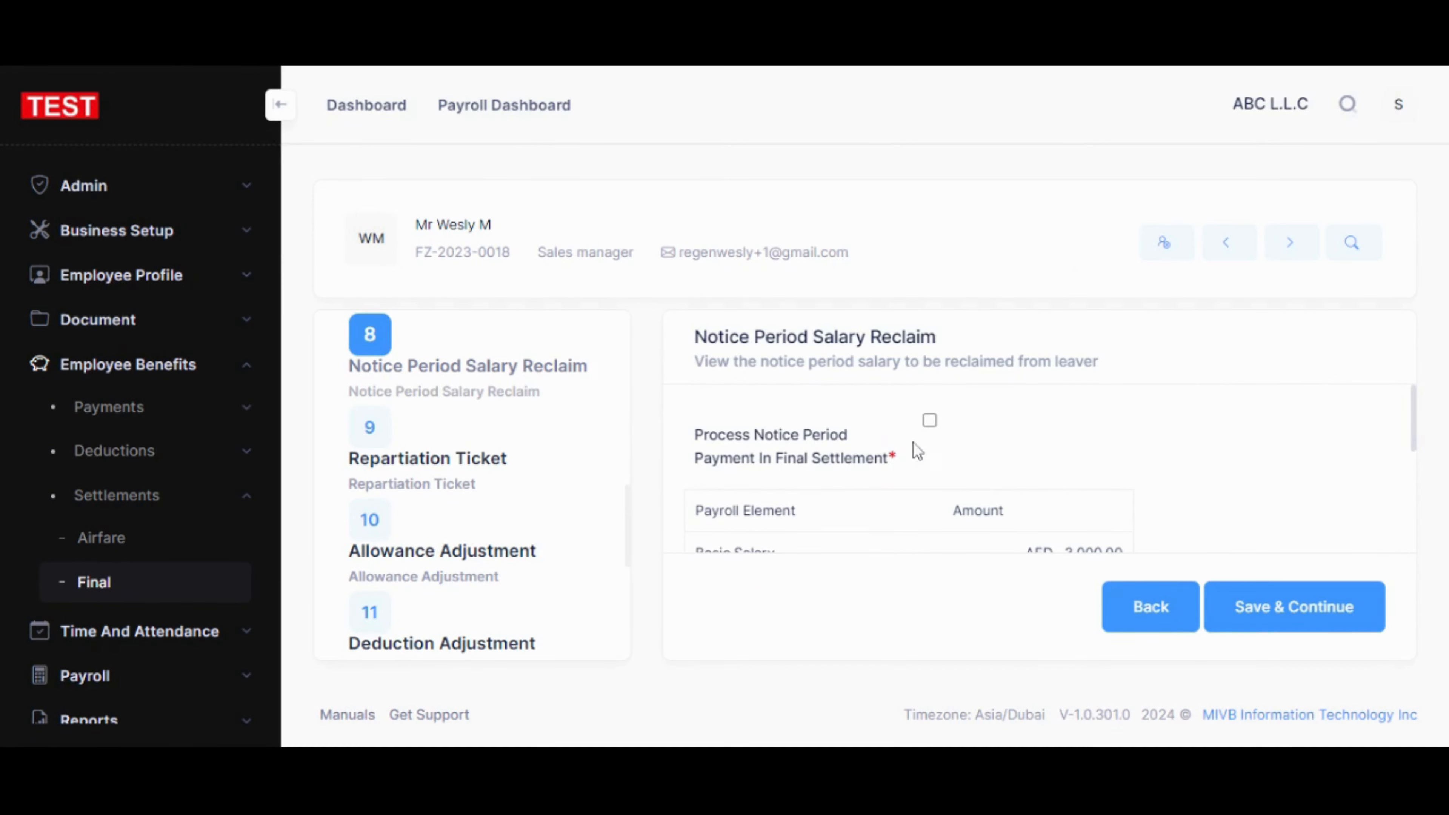
scroll(1013, 425, down, 3)
scroll(1043, 457, up, 1)
scroll(1043, 457, up, 1)
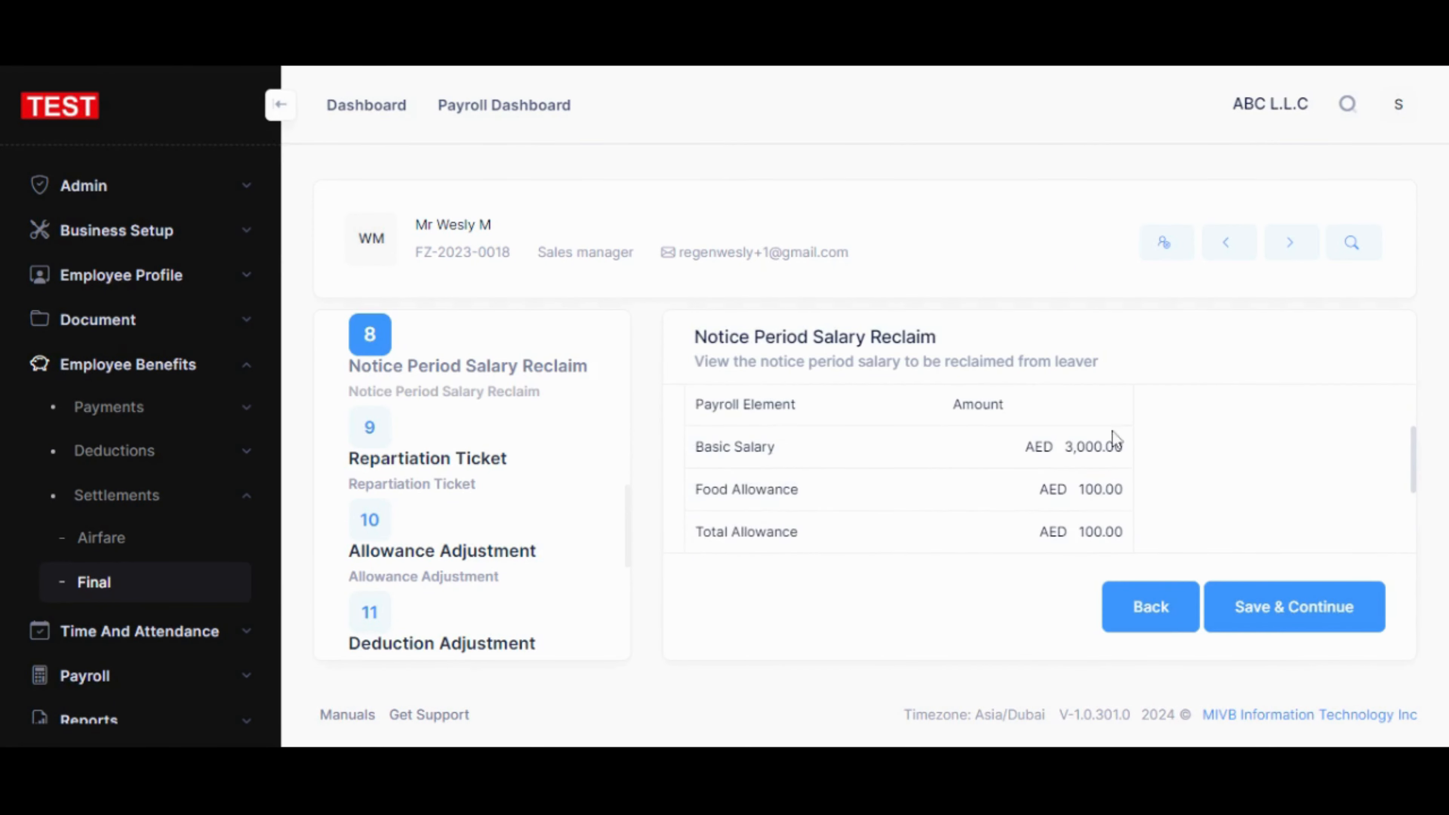
scroll(1233, 436, up, 2)
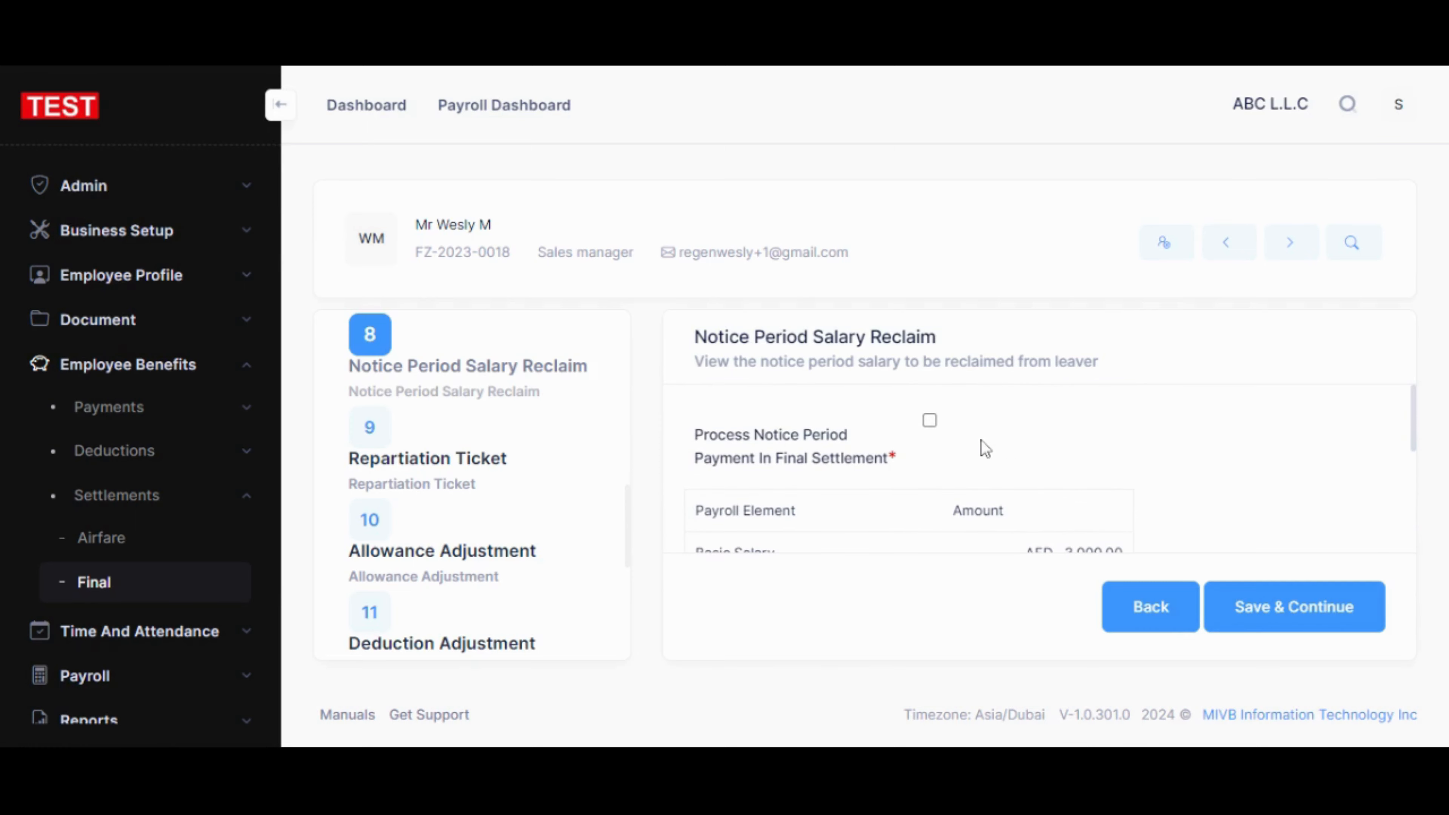
click(930, 421)
scroll(998, 505, down, 2)
scroll(999, 505, down, 2)
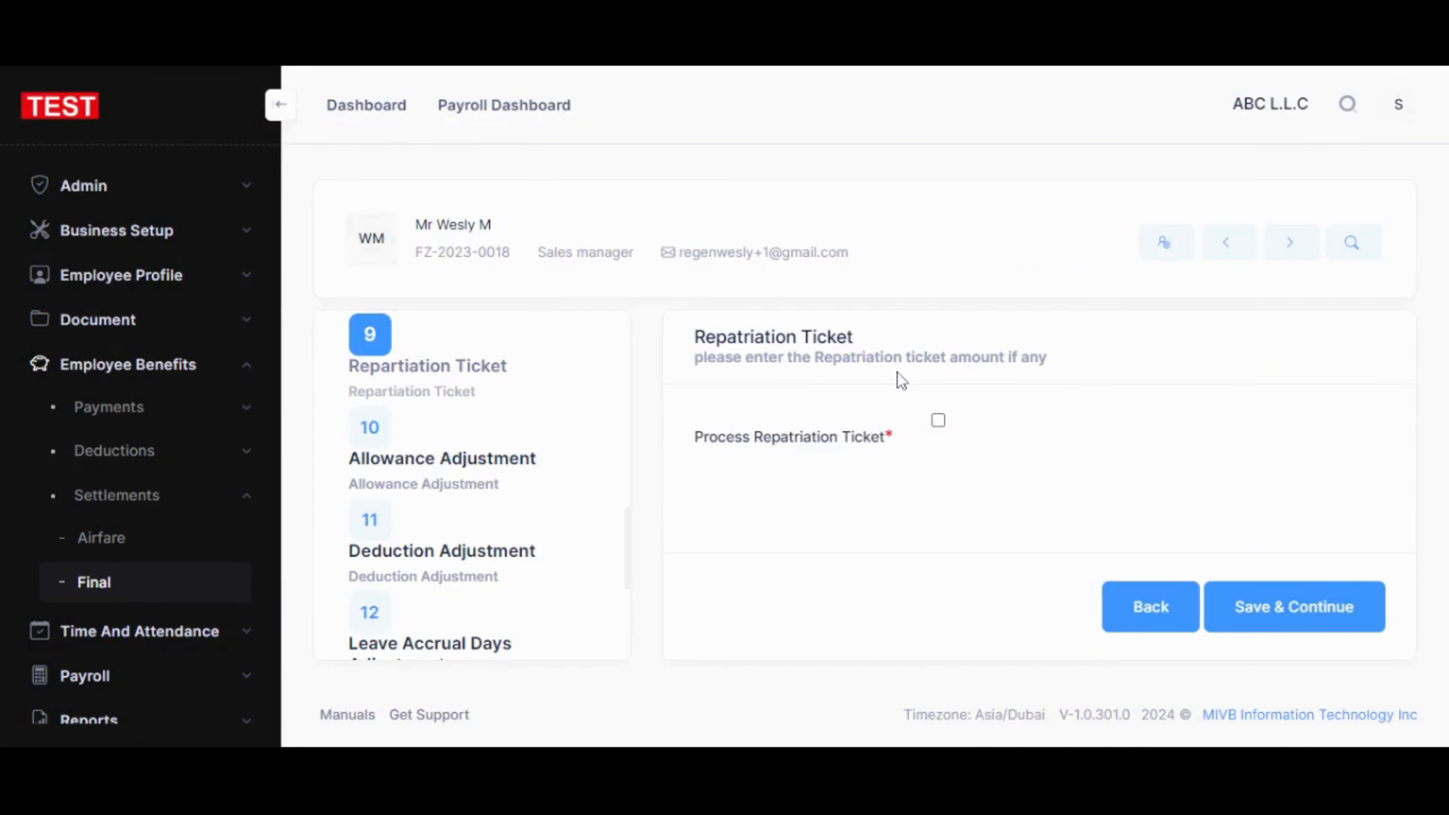
Enable processing of the repatriation ticket and set its amount to 100 AED.
click(940, 422)
click(996, 486)
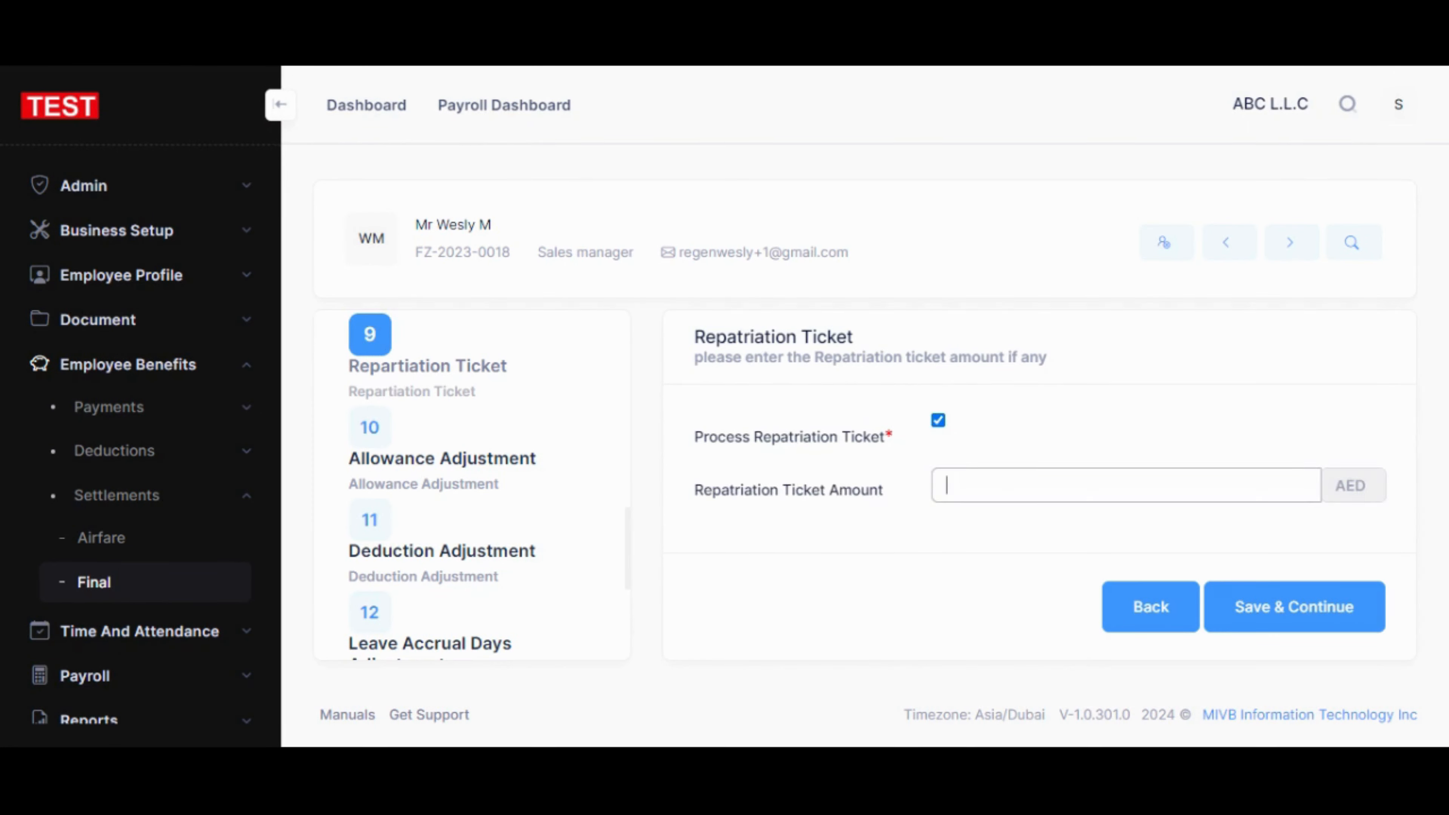
text(100)
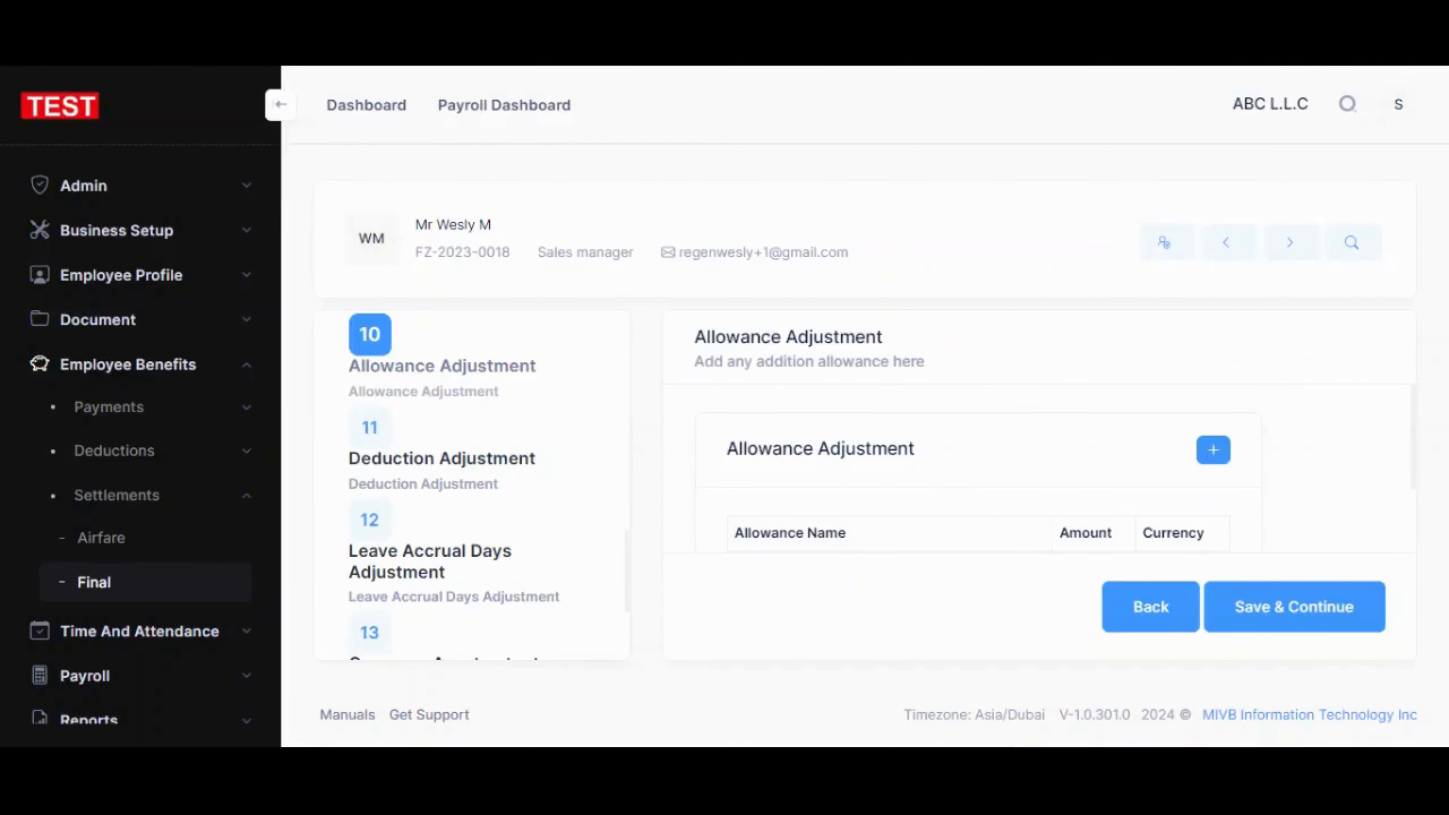
Add a Housing Allowance of 10 AED as an allowance adjustment.
scroll(1255, 389, down, 2)
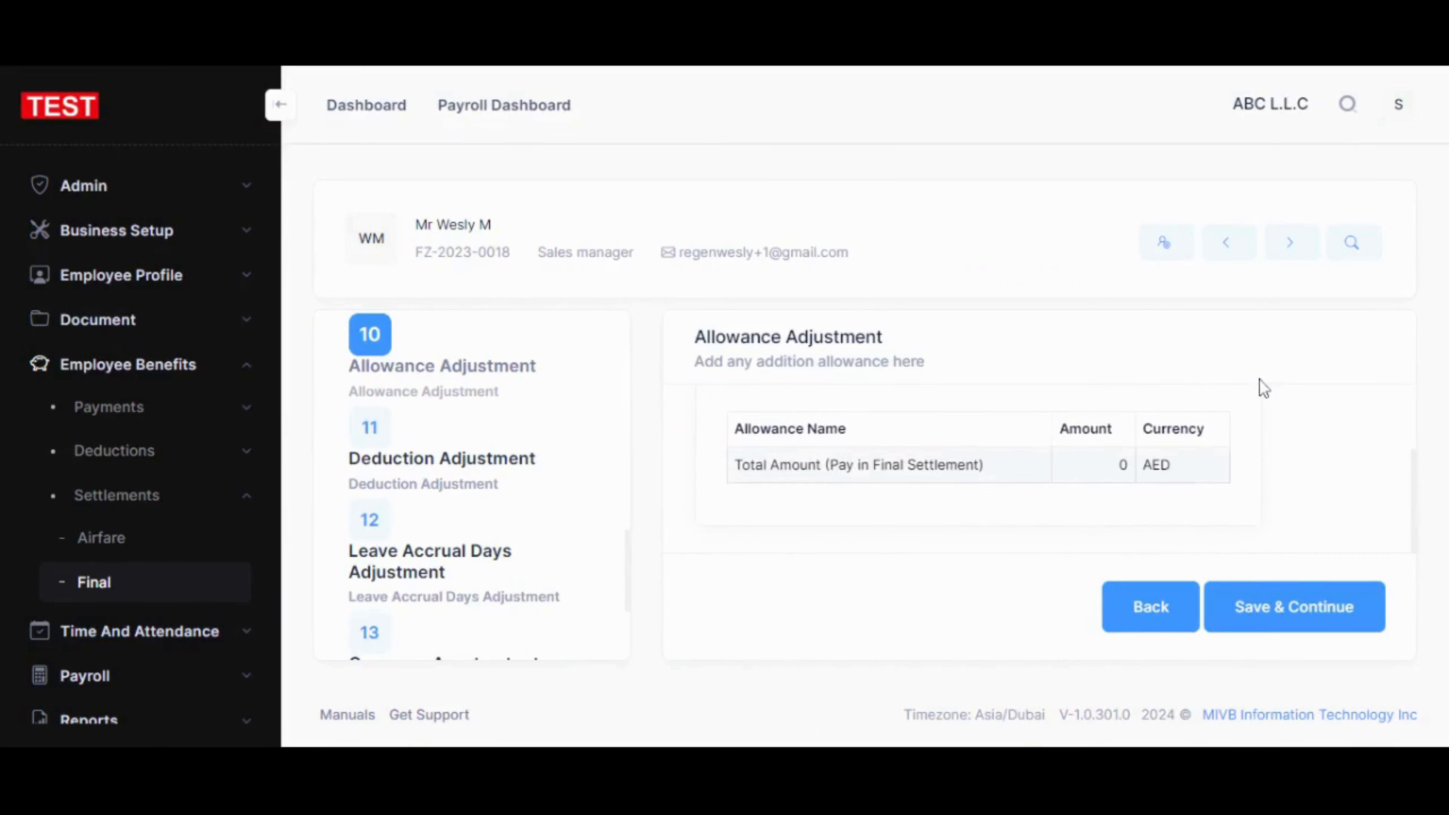
scroll(1263, 431, up, 2)
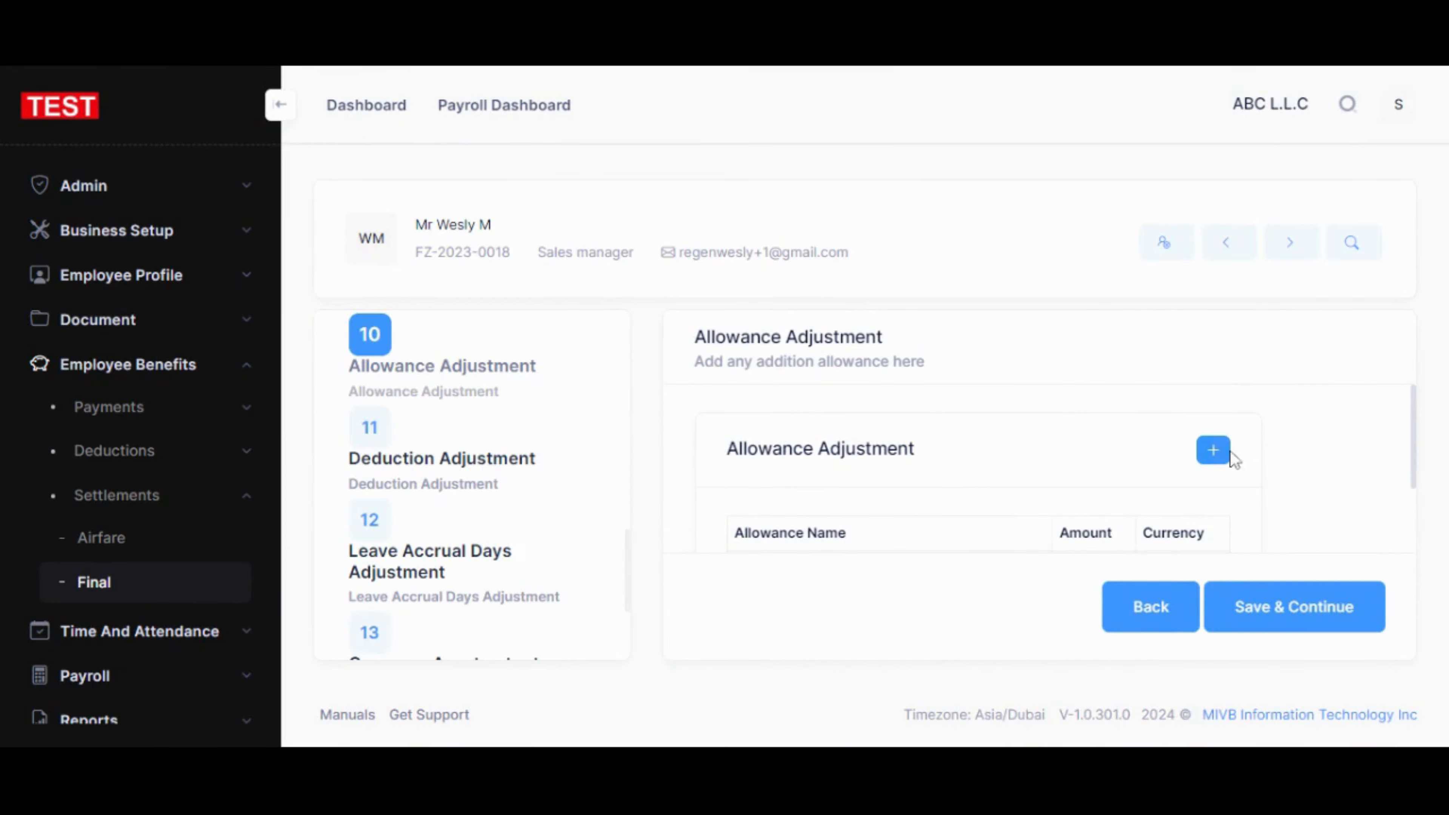
click(1212, 455)
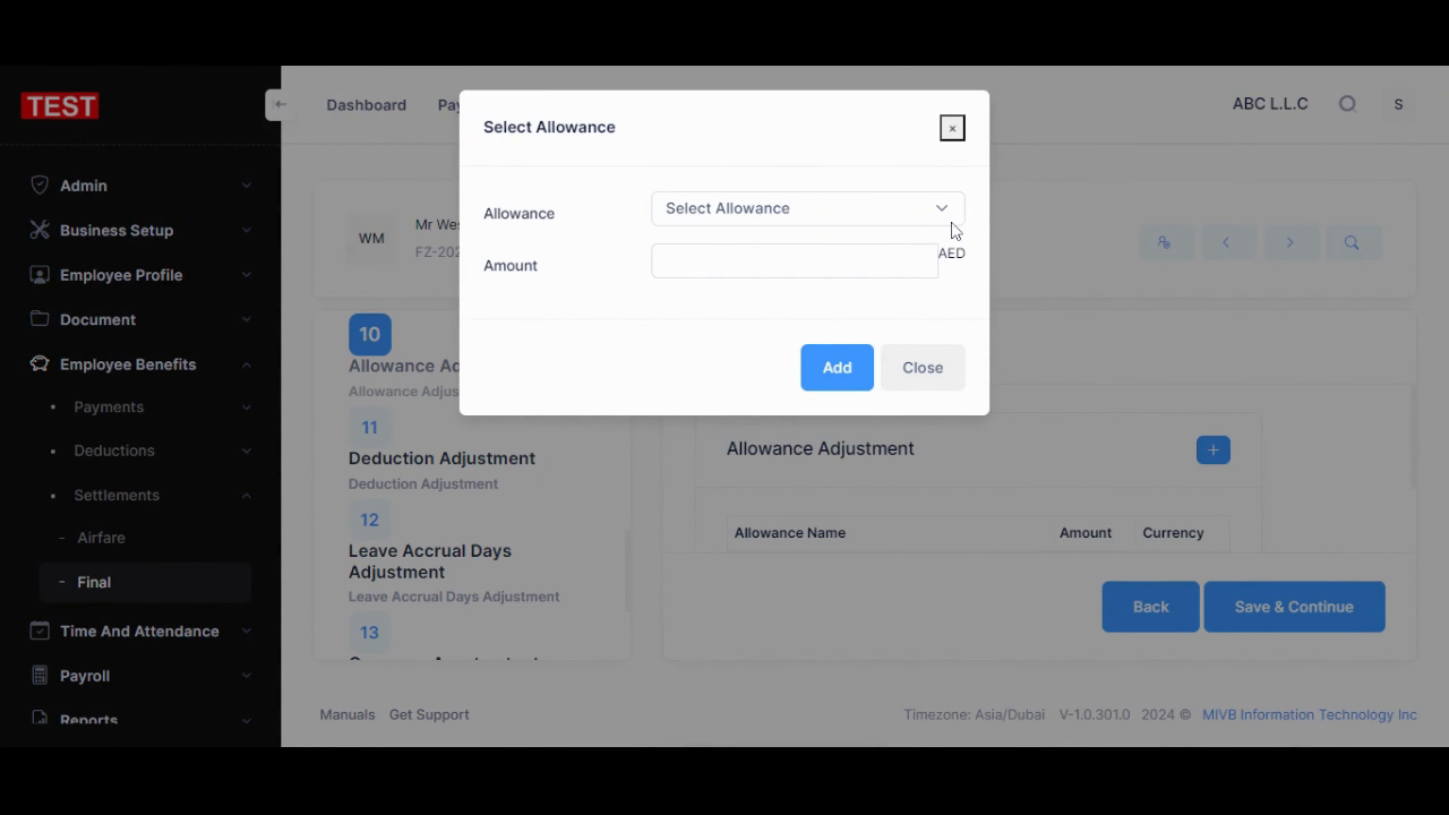
click(938, 236)
click(913, 261)
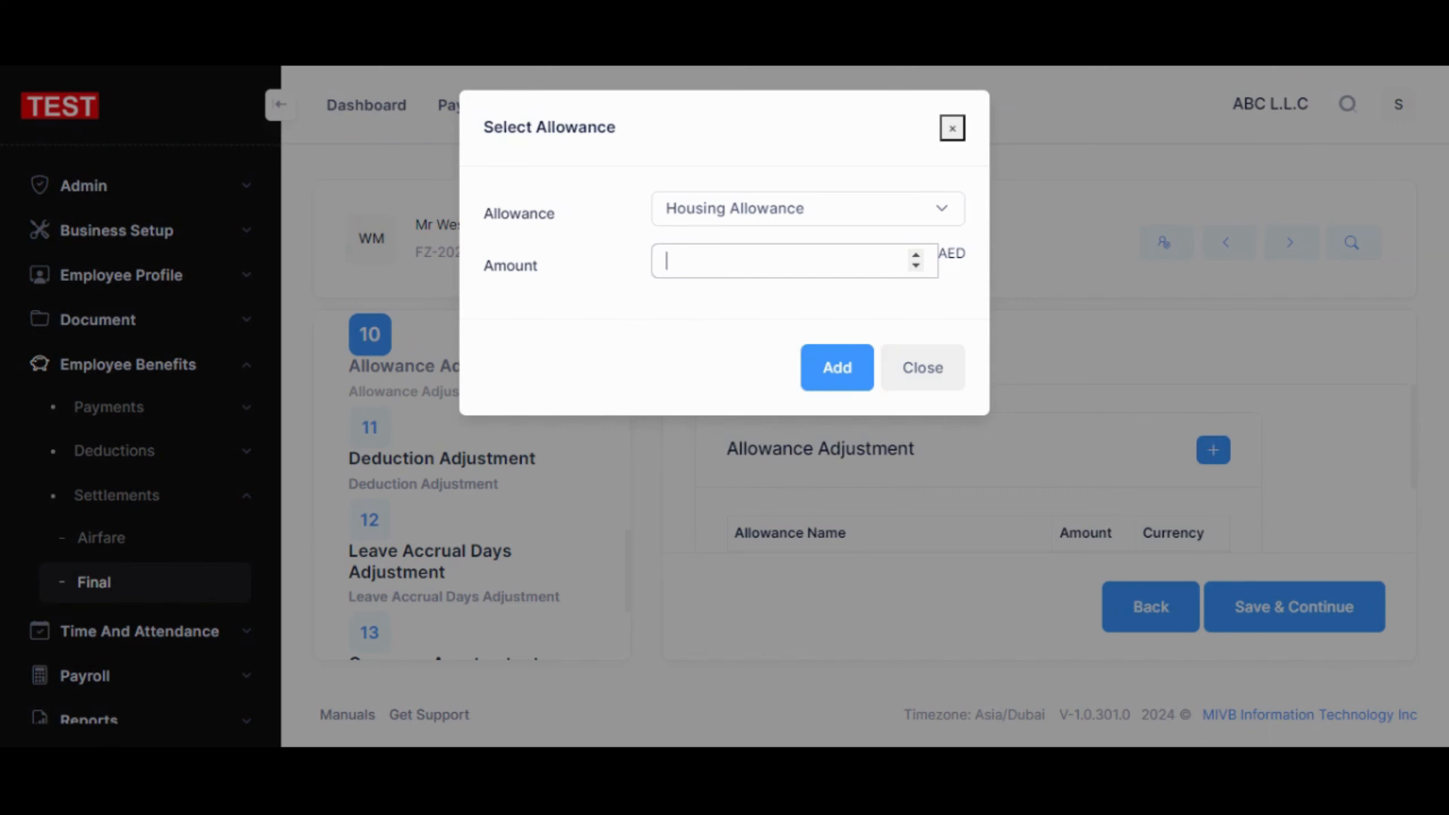
text(10)
click(841, 359)
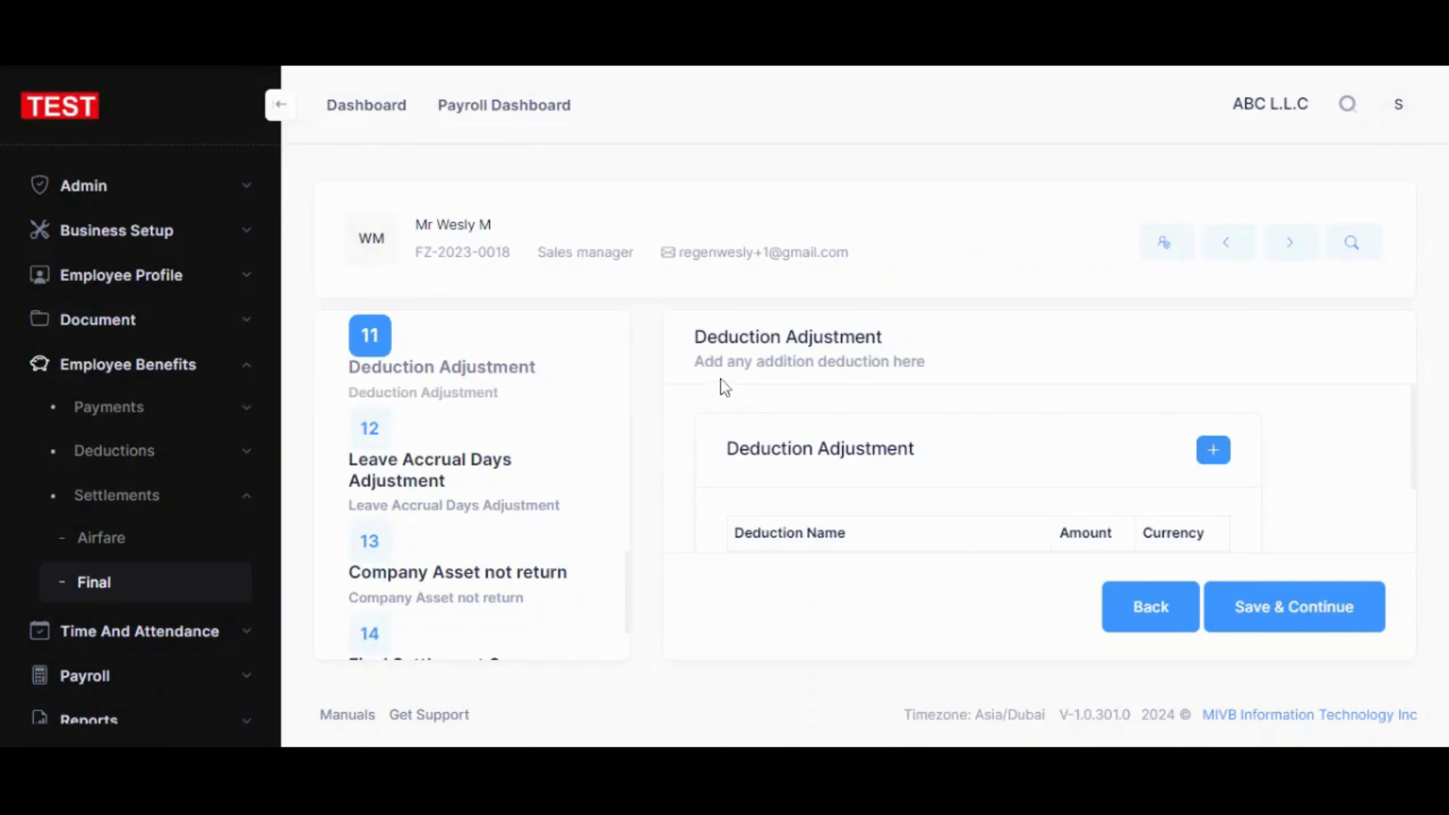
Add a Salary Advance of 10 AED as a deduction adjustment, then save and continue.
click(1212, 454)
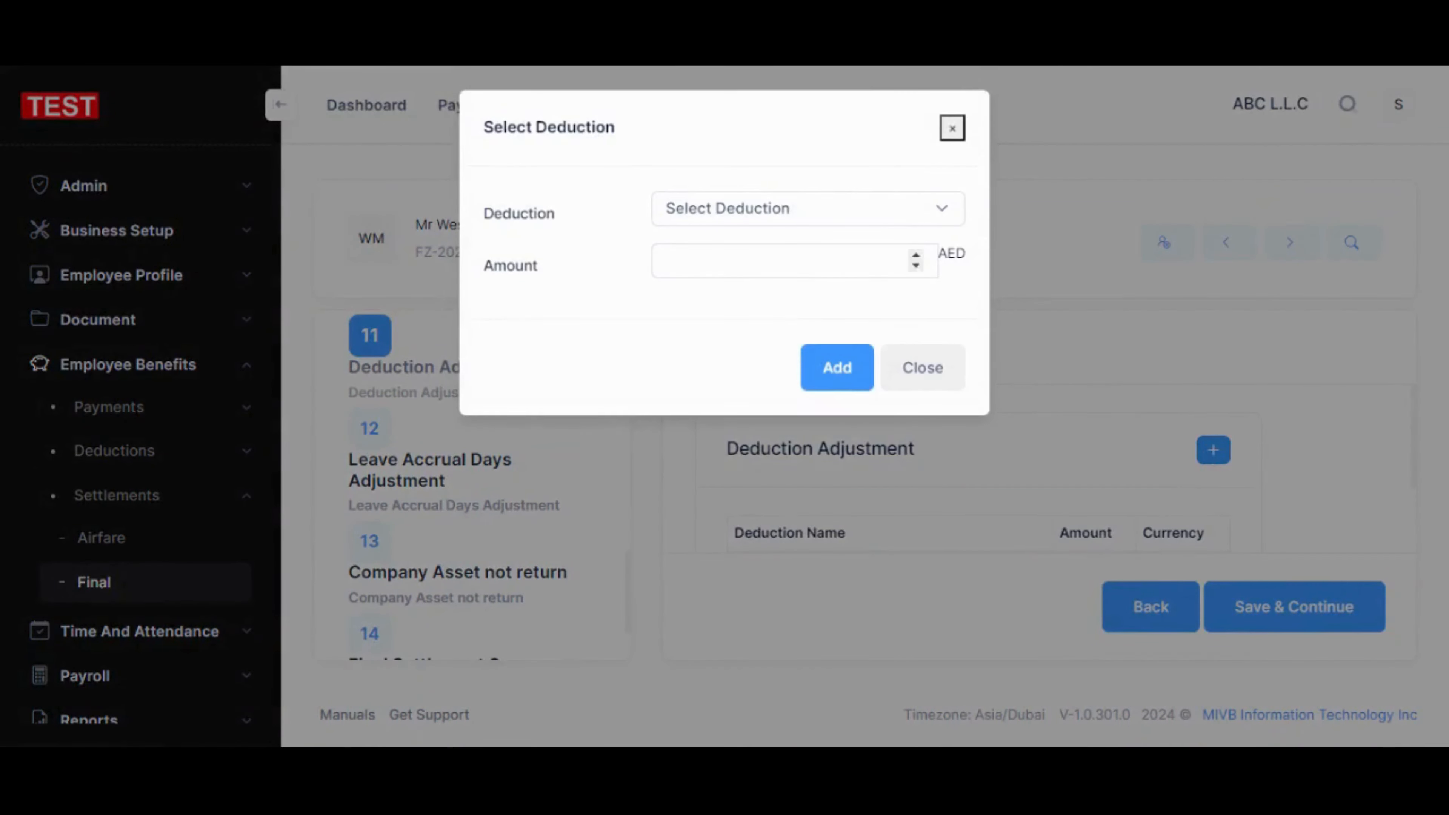
click(724, 266)
click(723, 266)
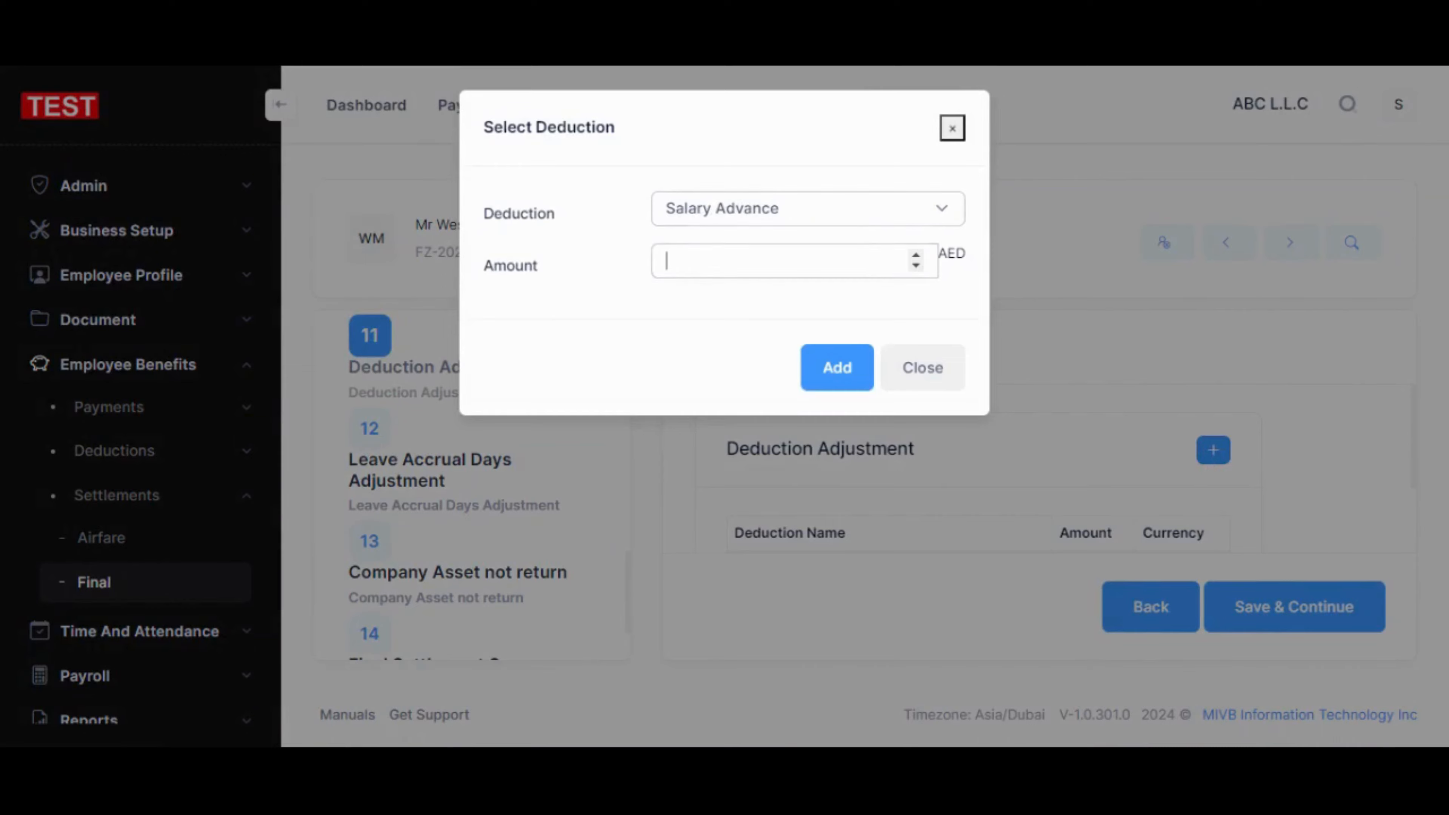
text(10)
click(847, 364)
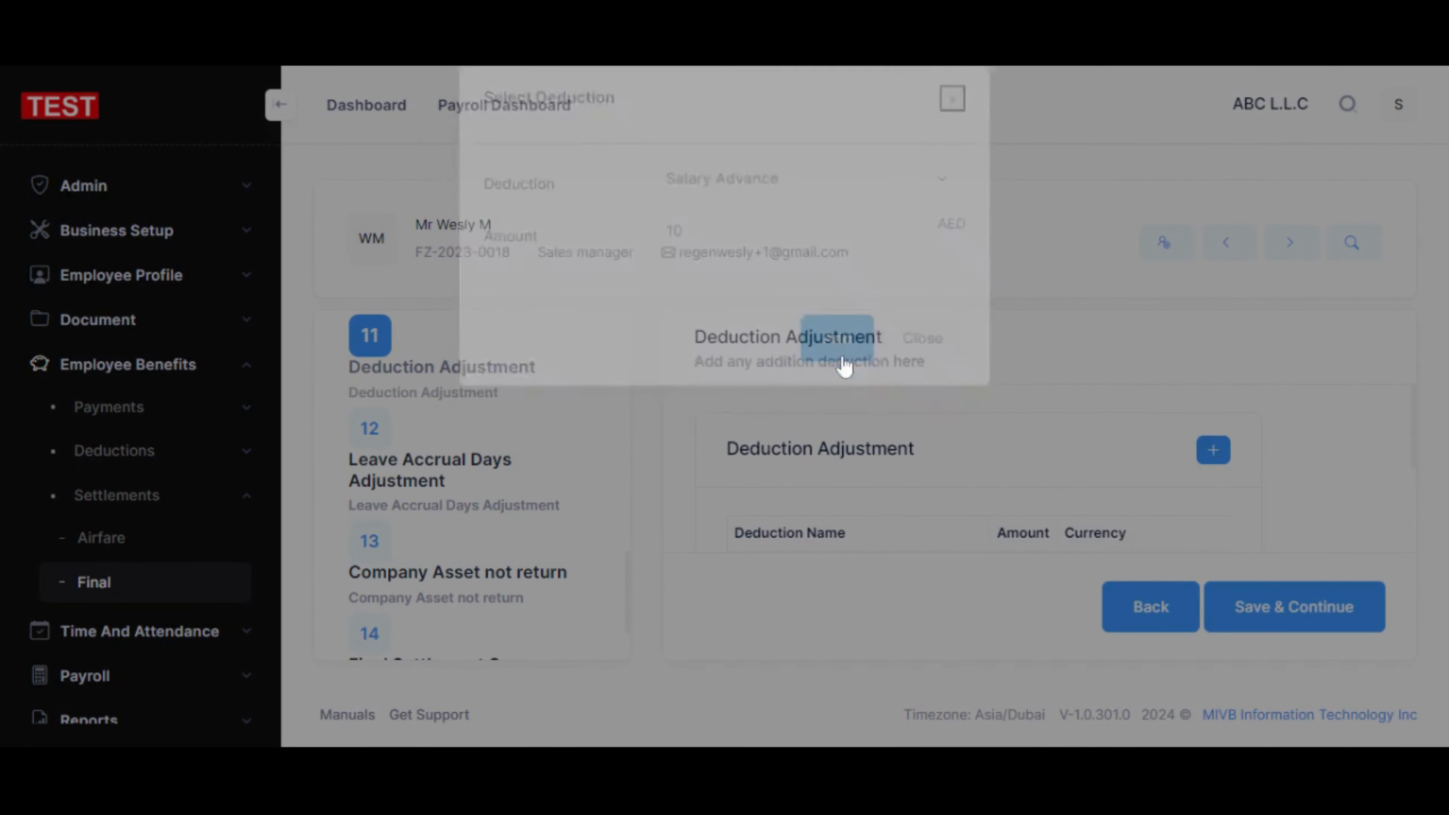
scroll(1090, 470, down, 1)
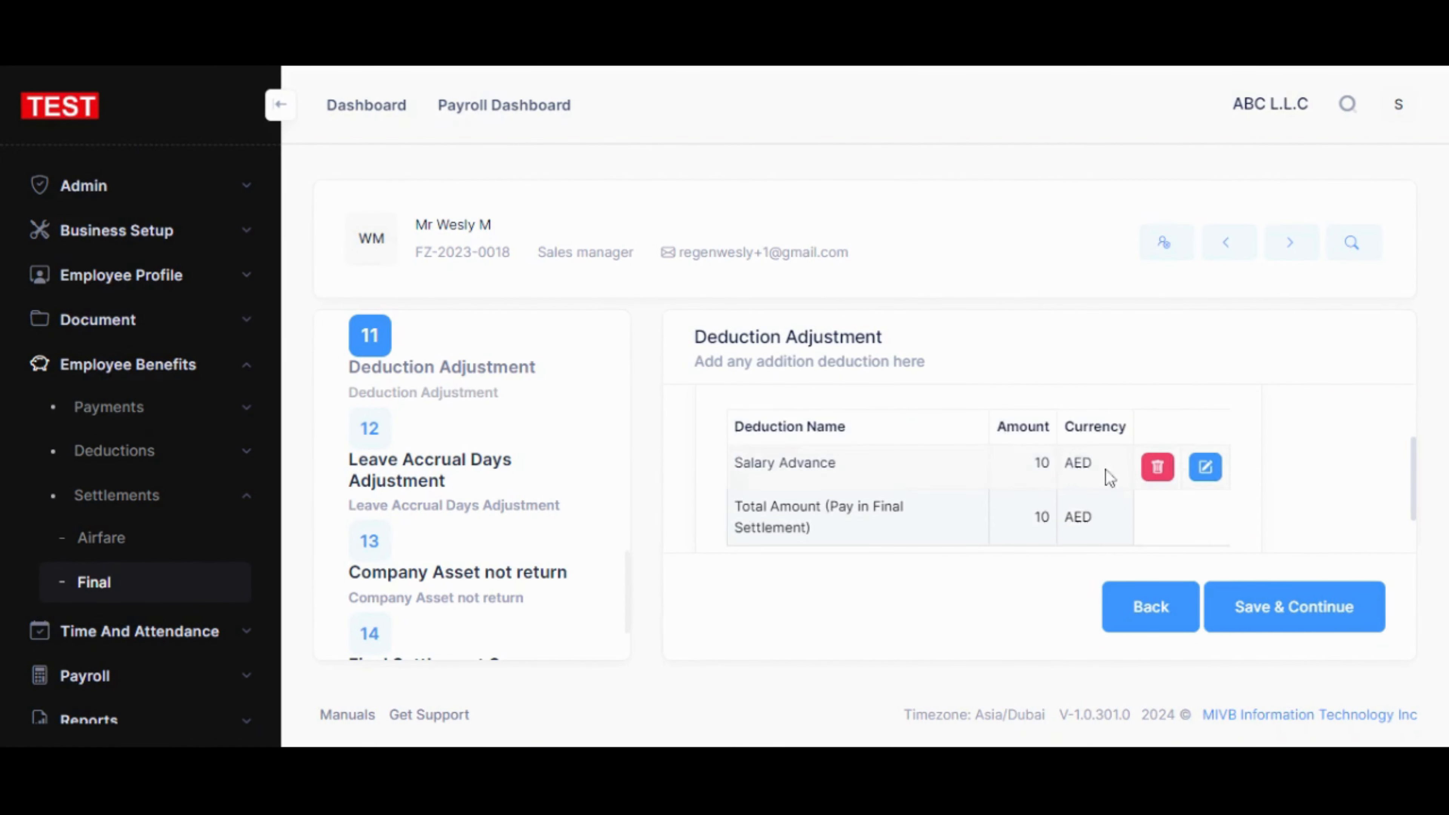
click(1340, 628)
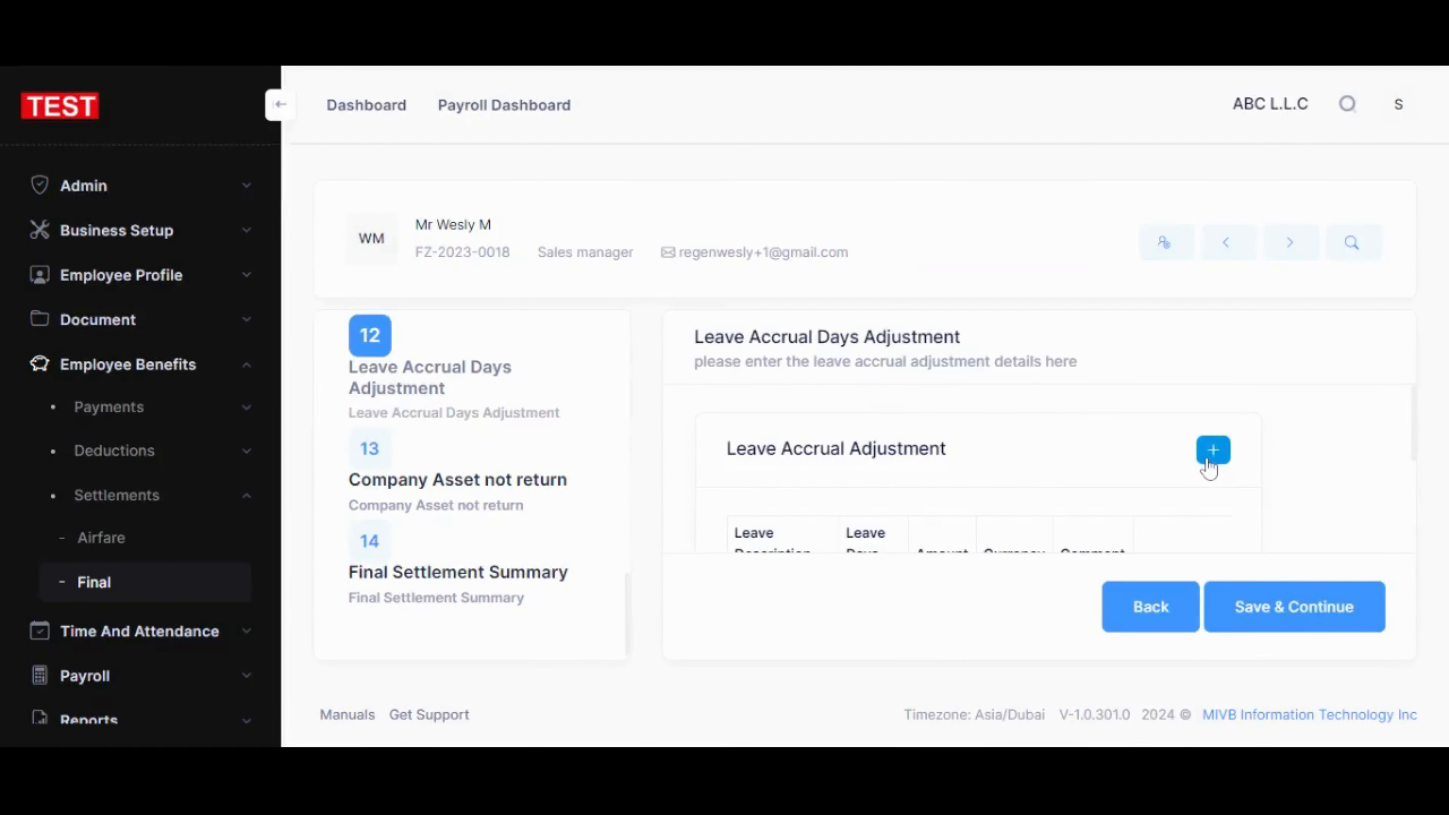
Add a leave accrual adjustment described as "Extra Days" for 1 leave day and 20 AED, with the comment "Extra days", and continue.
click(1214, 450)
click(742, 209)
text(E)
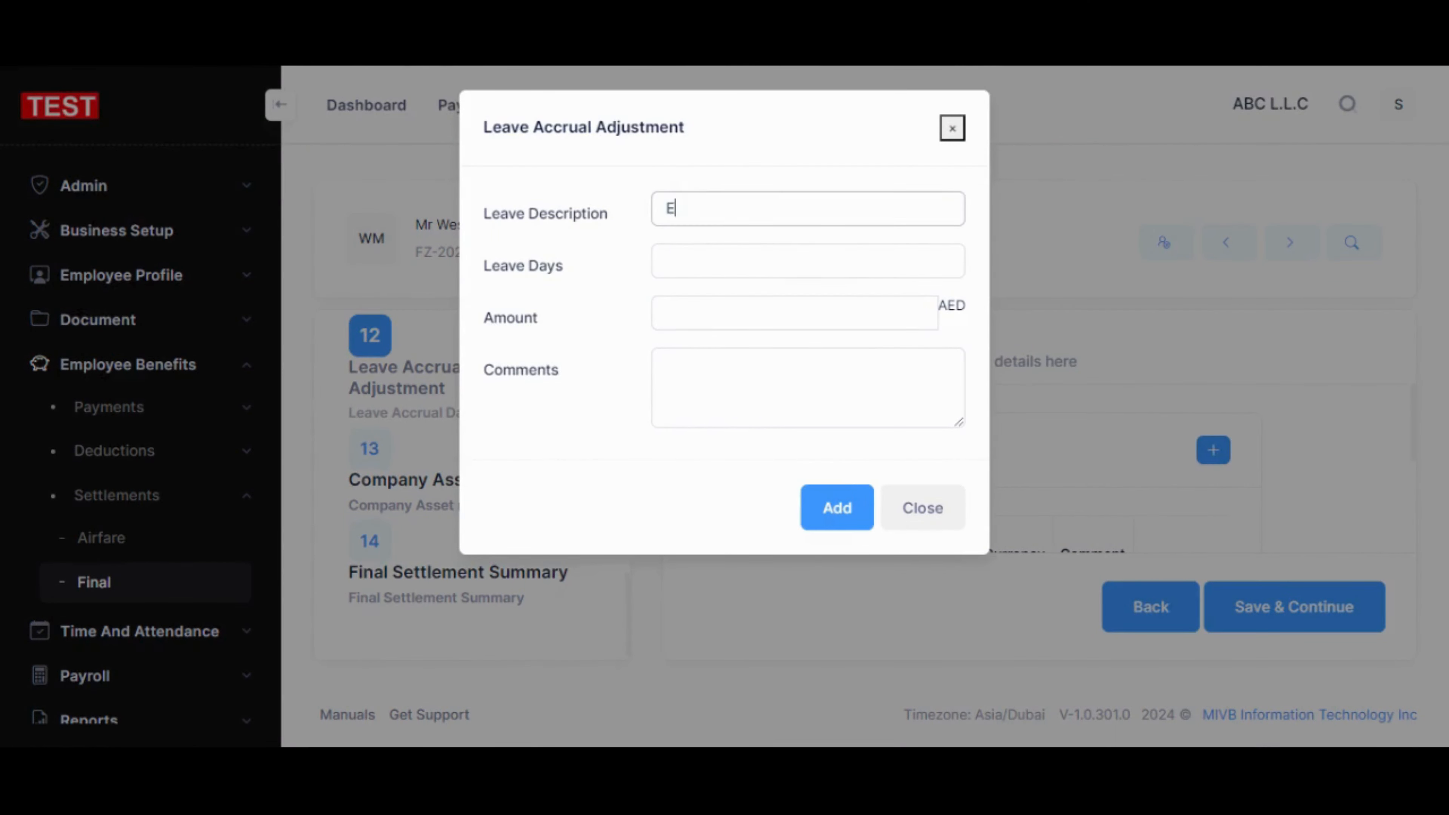
text(xtra Days)
key(Tab)
text(1)
key(Tab)
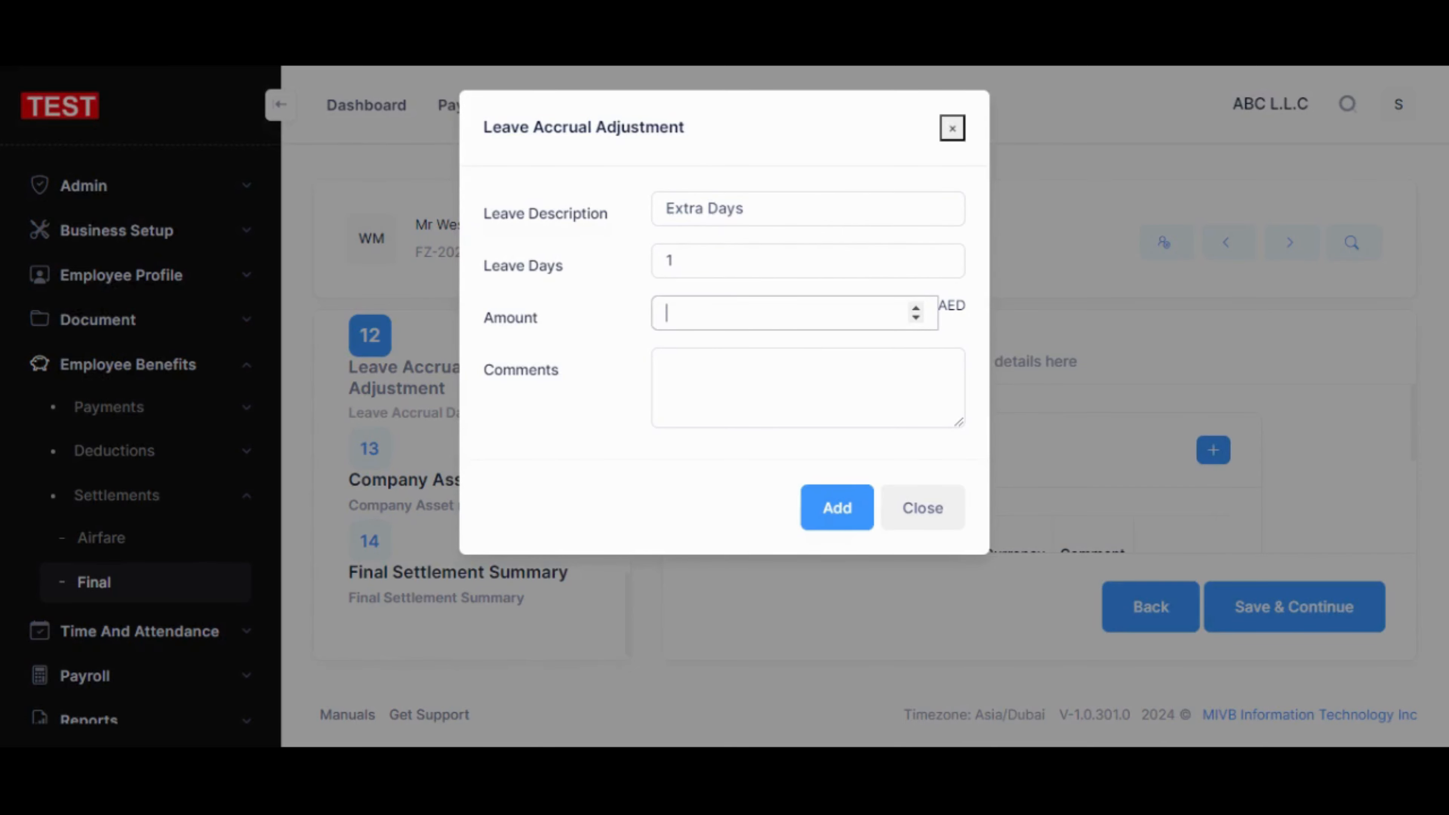
text(20)
click(664, 365)
text(E)
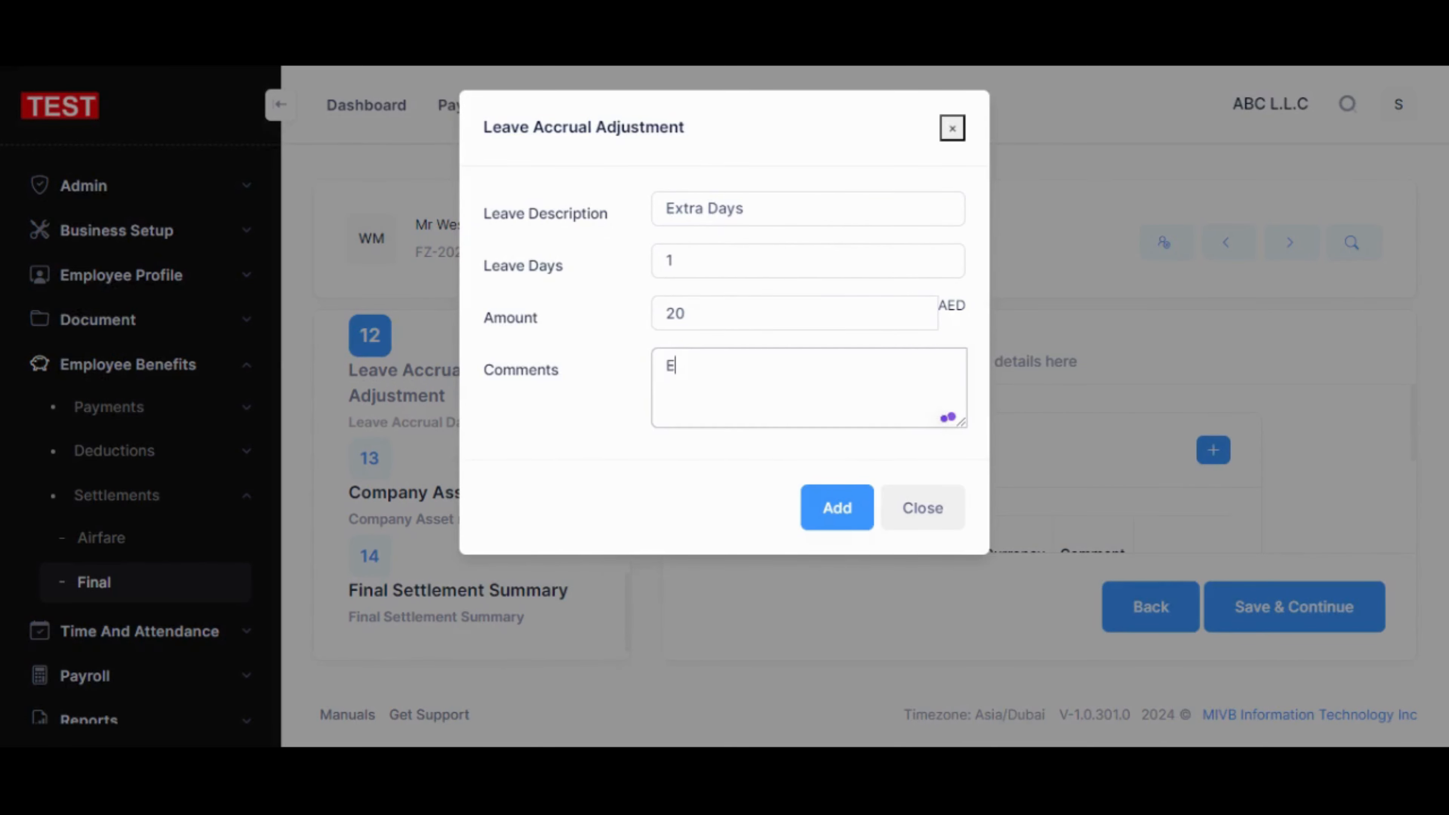
text(xtra days)
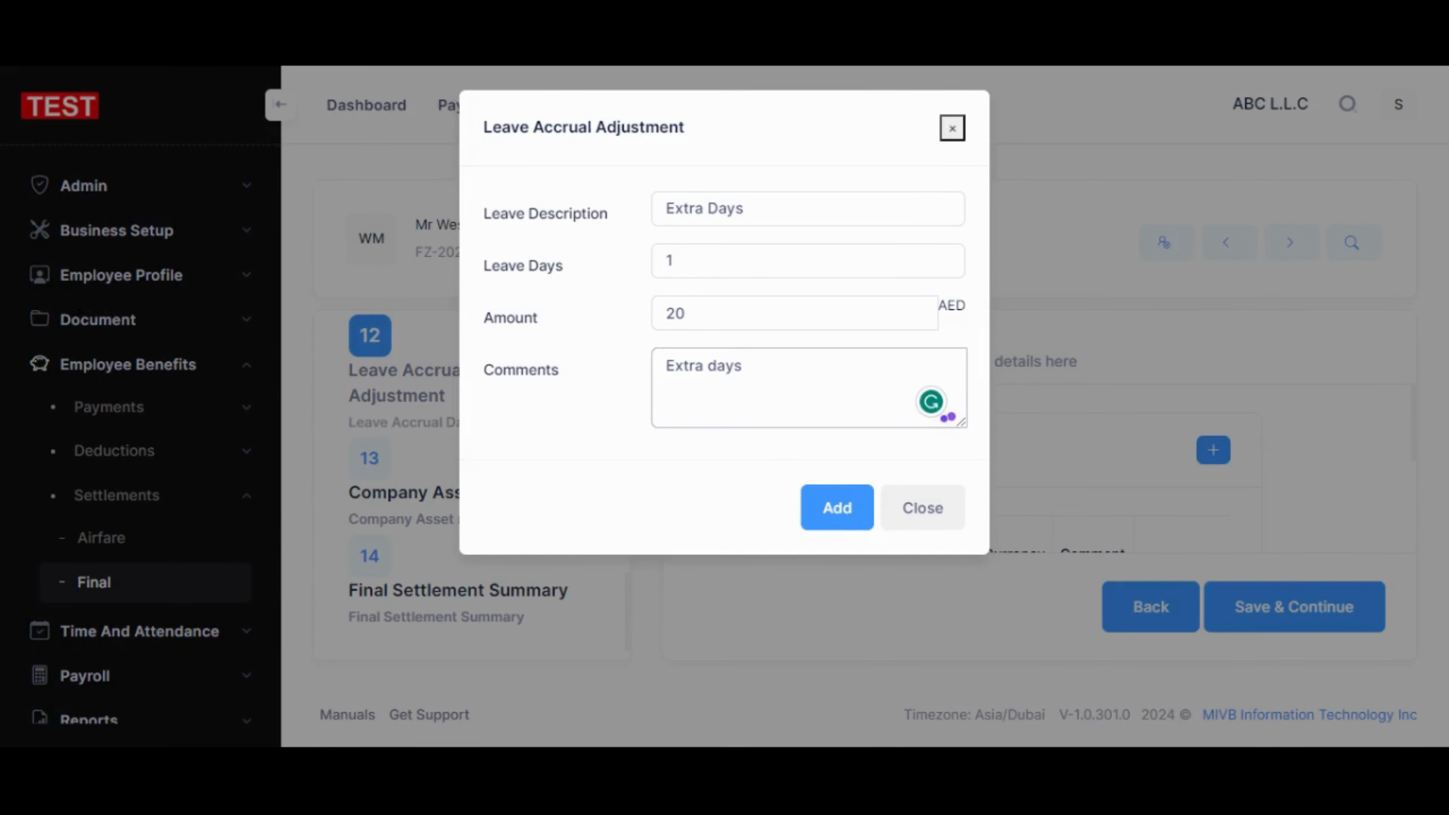
click(841, 526)
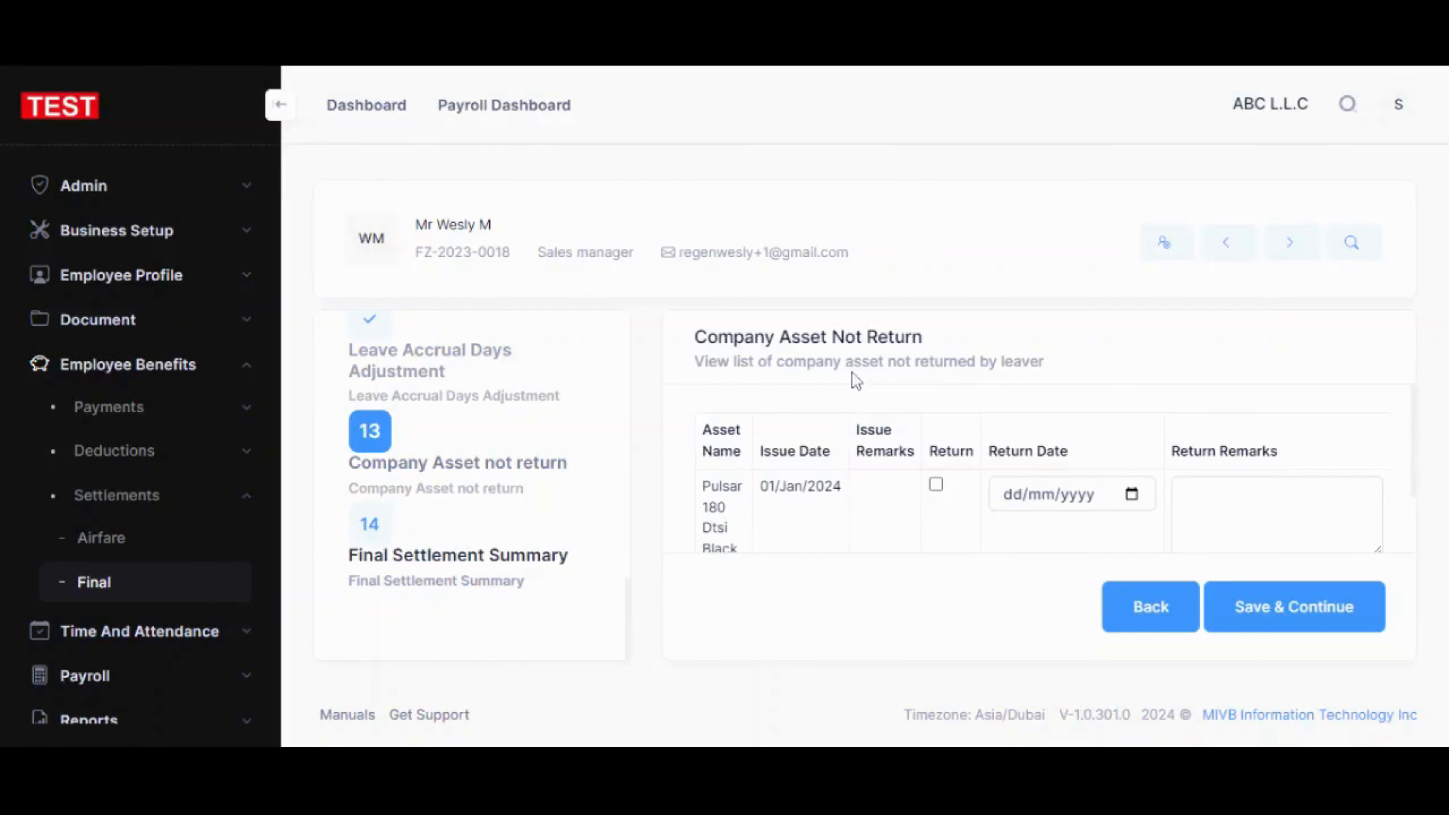
Mark the Pulsar 180 Dtsi Black Colour asset as returned on 22/01/2024 with the remark "Asset returned", and save.
scroll(856, 465, down, 2)
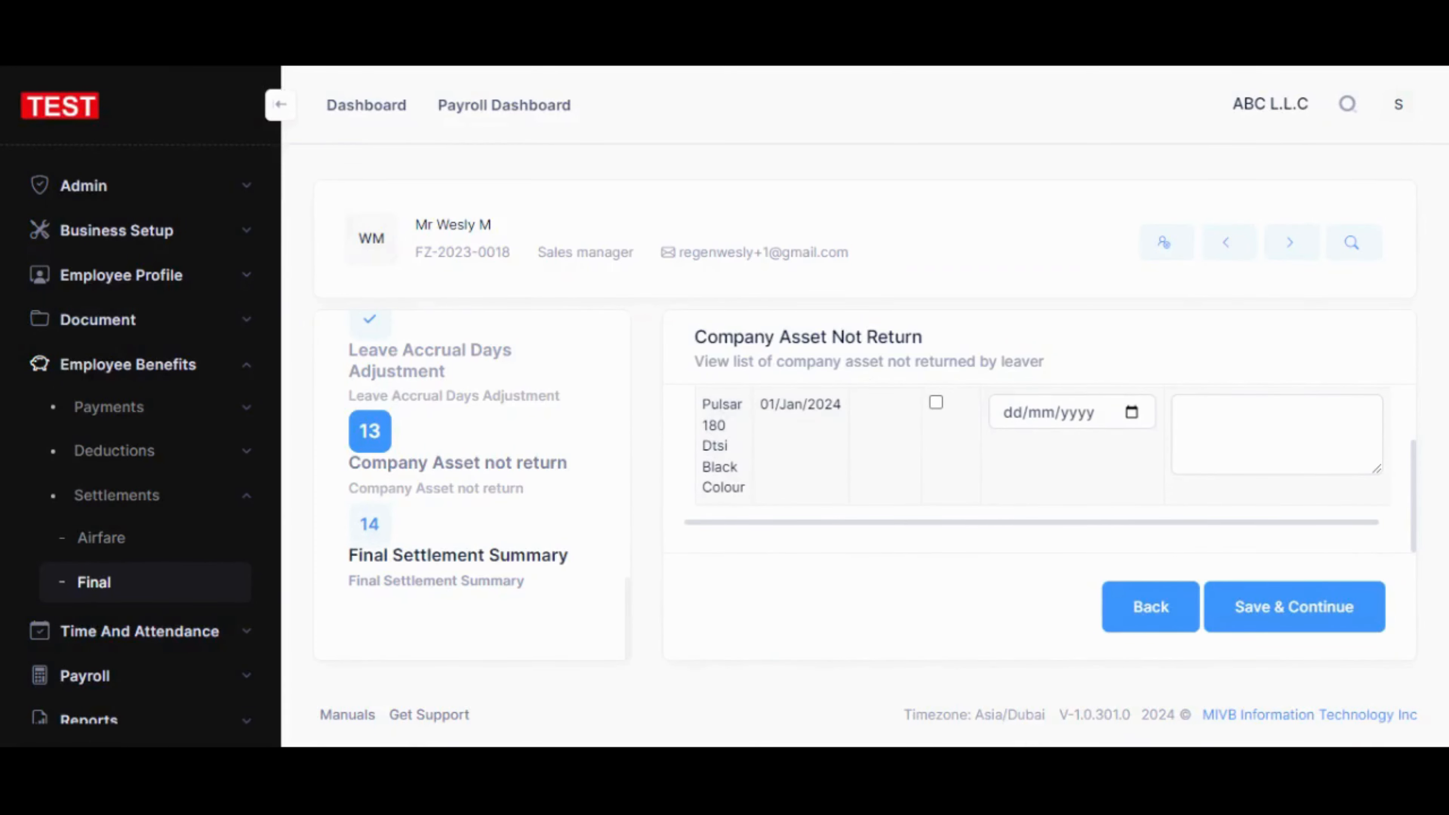
scroll(867, 447, up, 3)
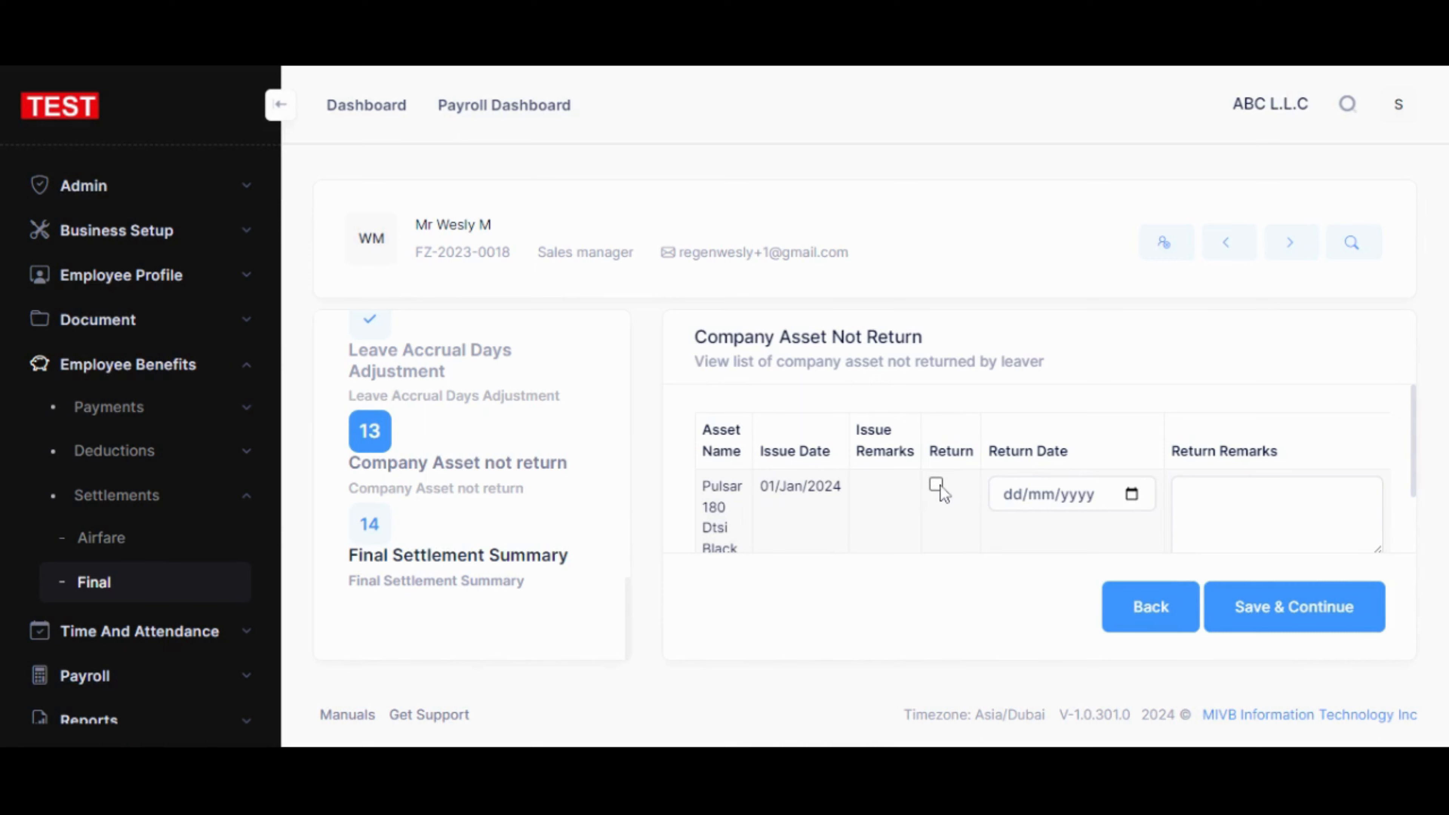
click(1116, 494)
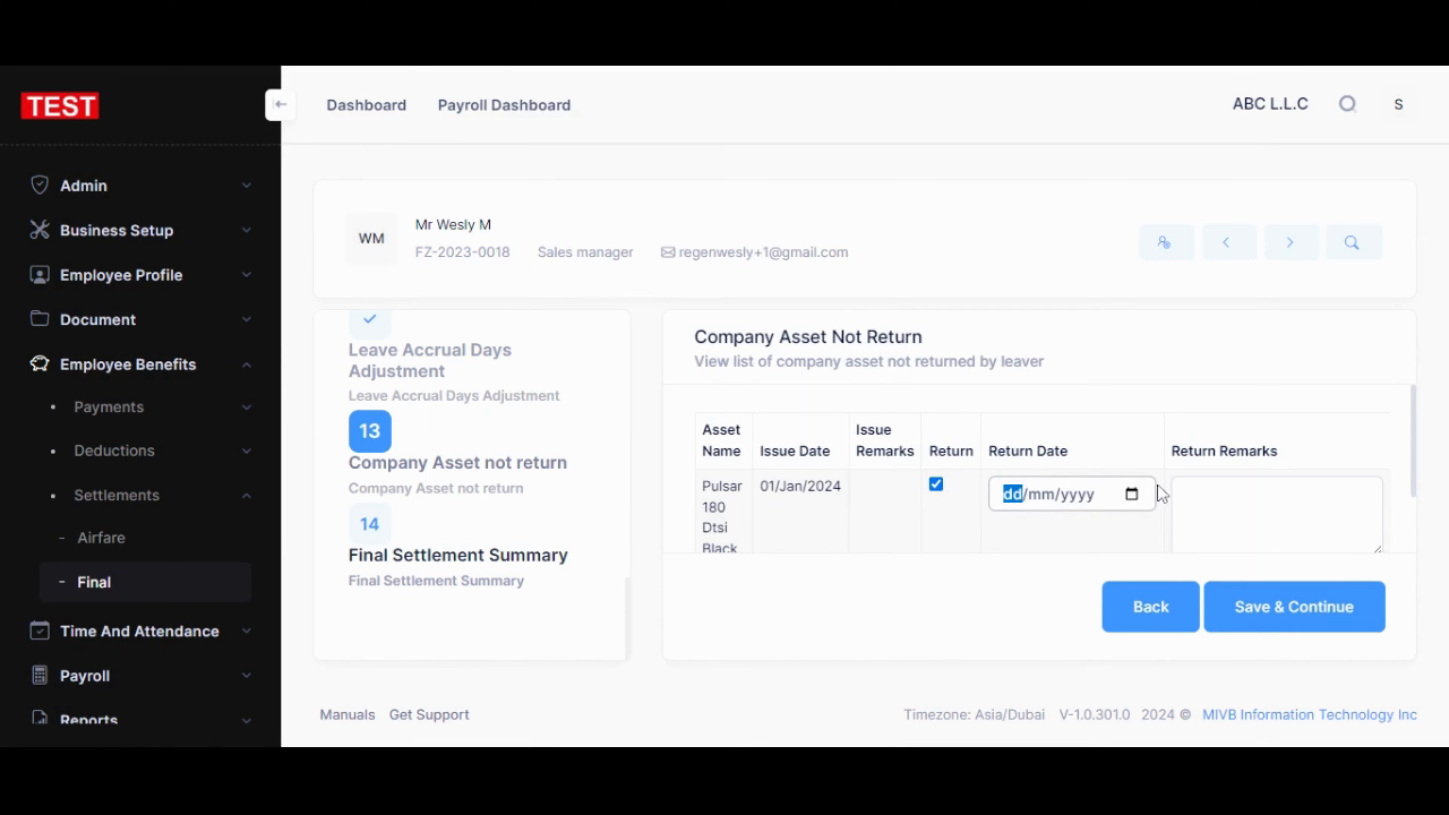
text(22012024)
click(1186, 492)
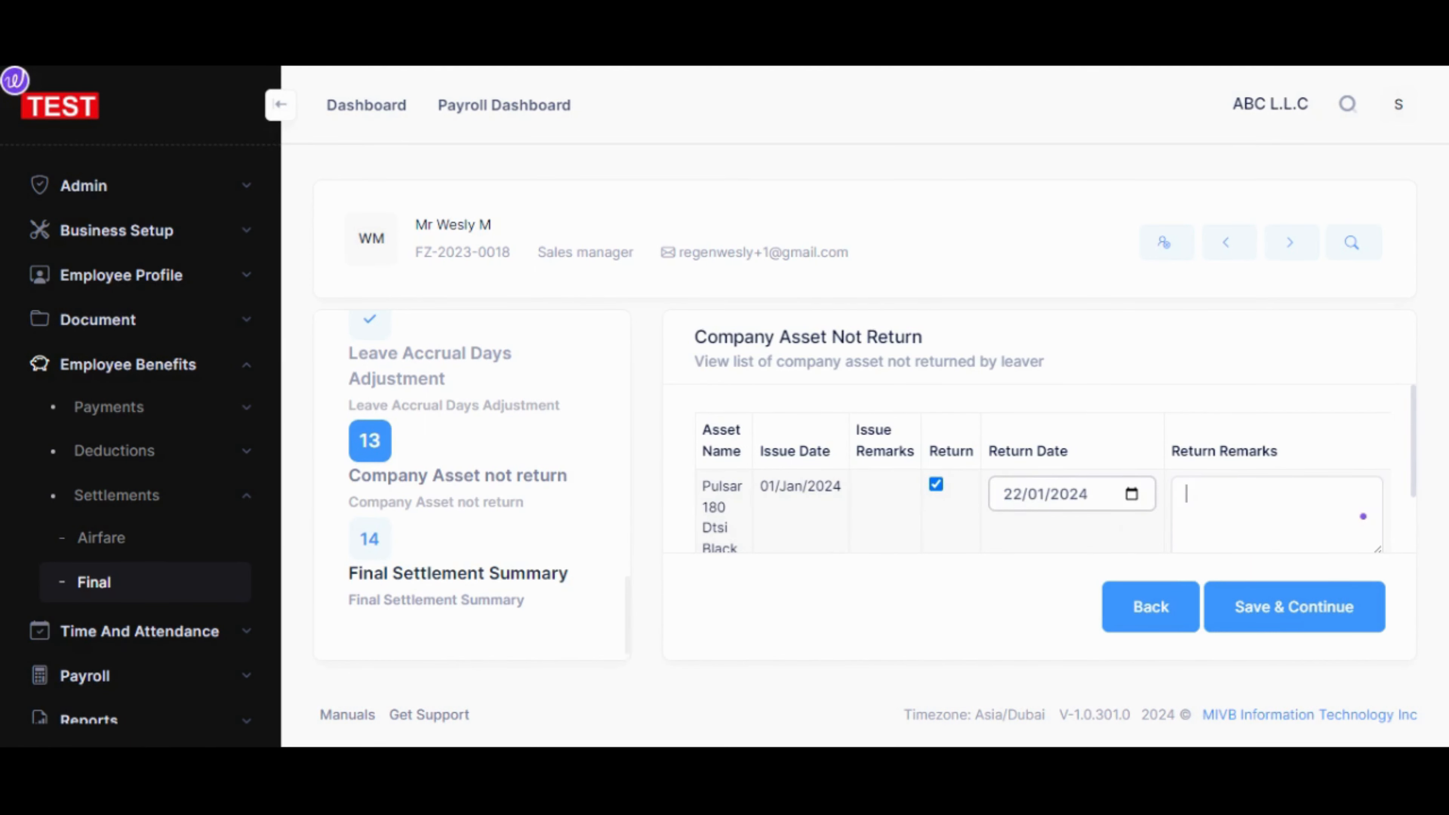
text(Asset returned)
click(1302, 607)
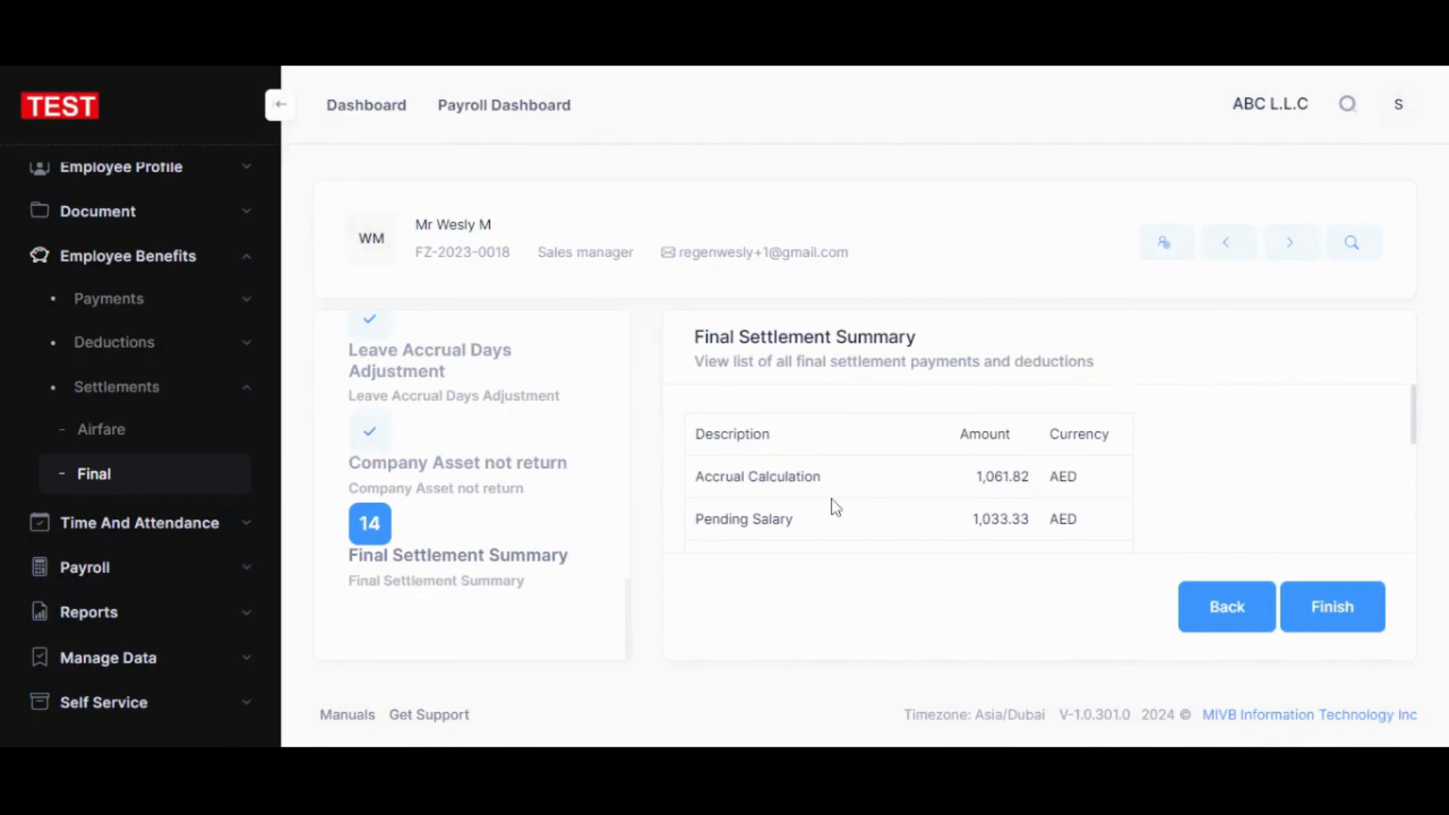
Review the final settlement summary and its detailed working, covering salary, accruals, dues and net amount payable, and close the working.
scroll(900, 530, down, 5)
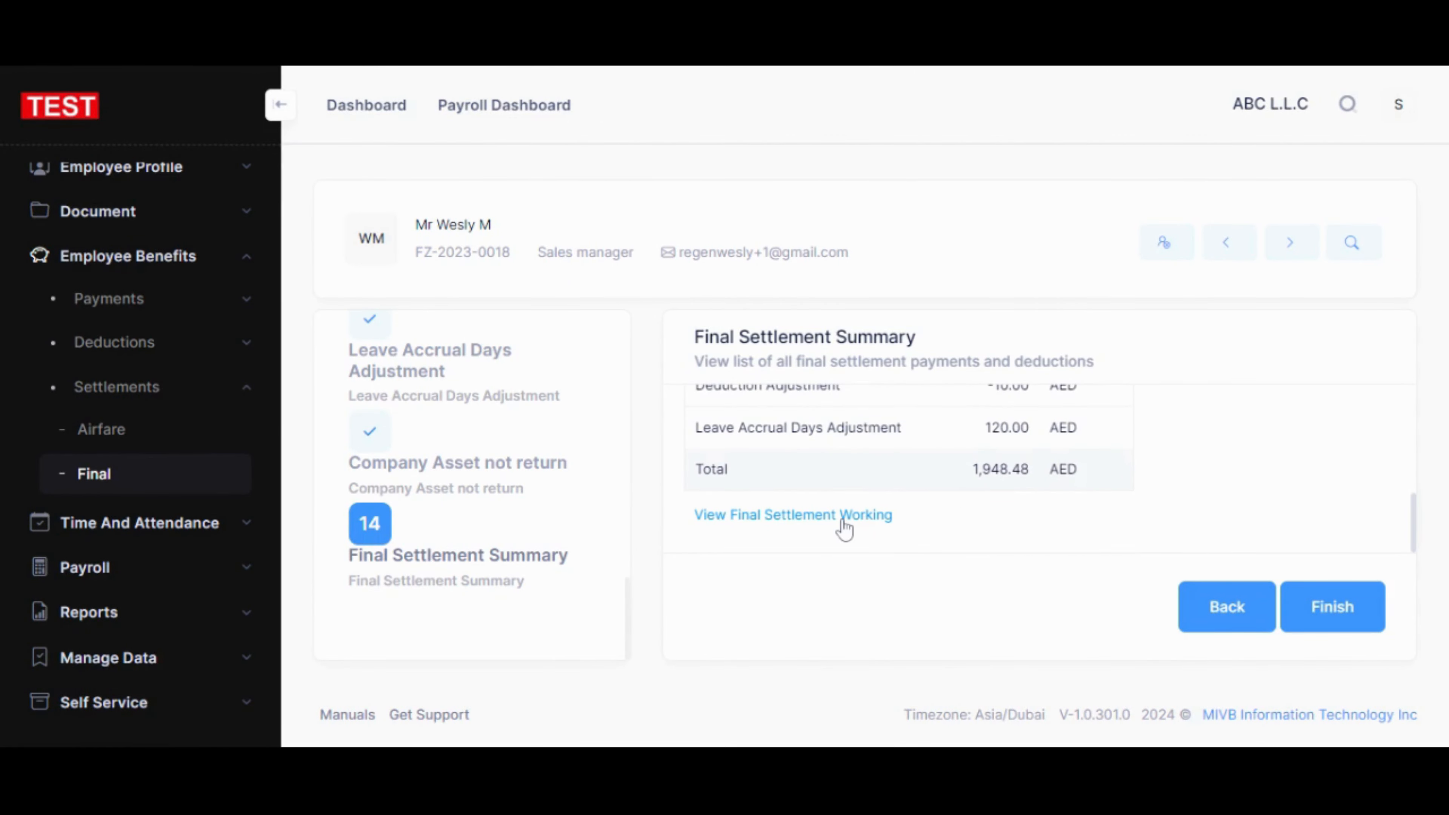
click(844, 516)
scroll(497, 354, down, 2)
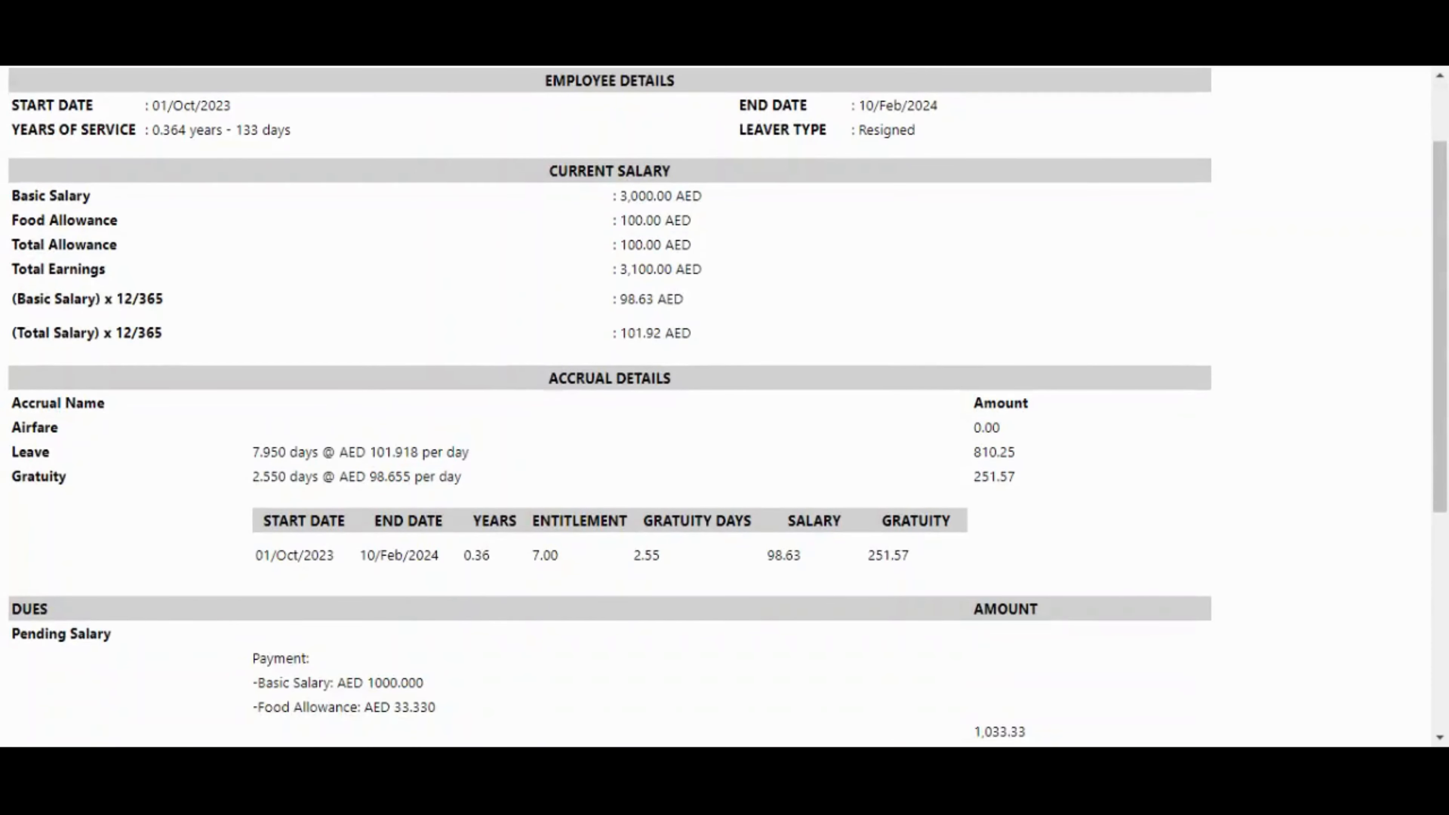
scroll(154, 362, down, 3)
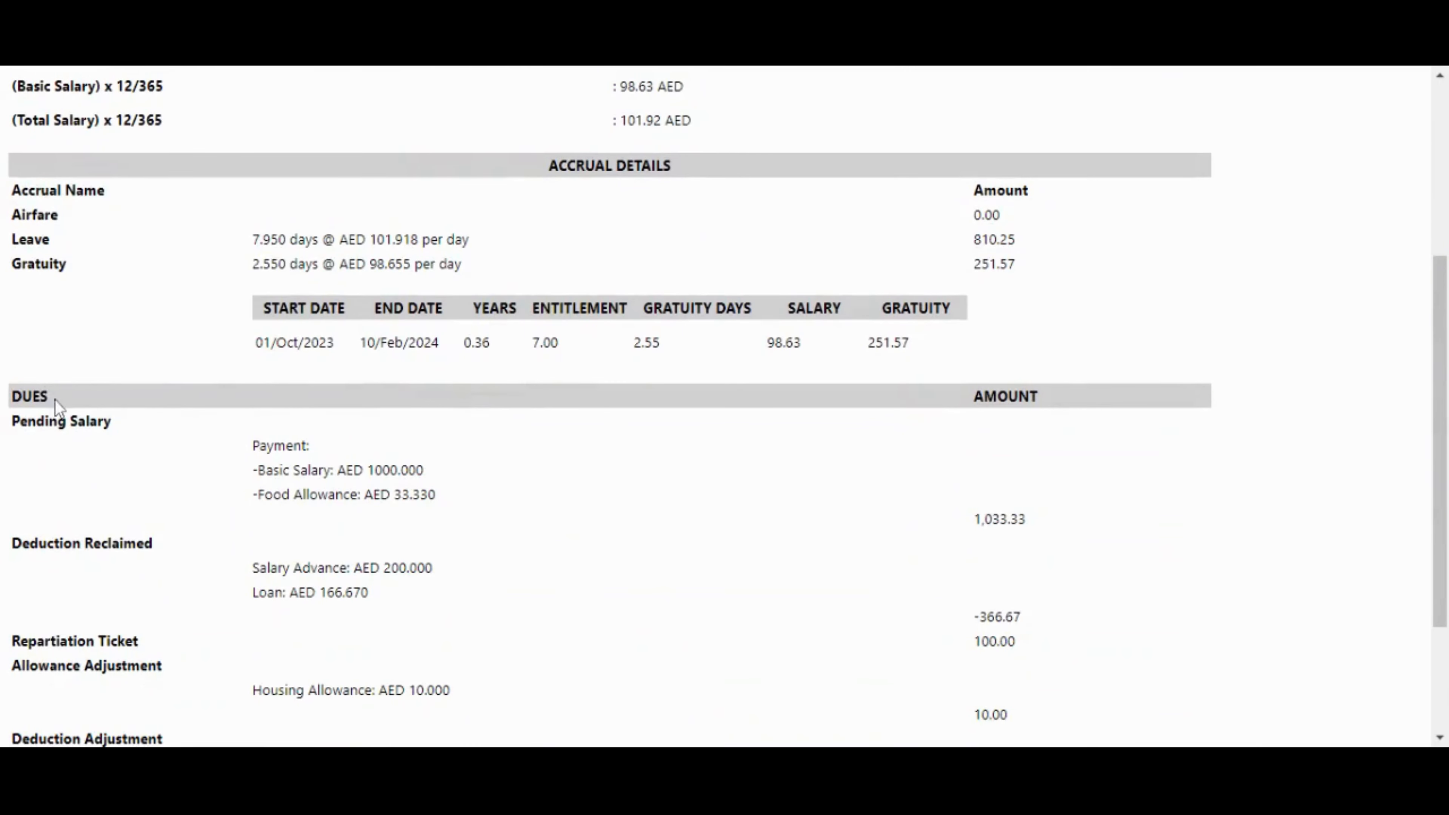
scroll(338, 495, down, 3)
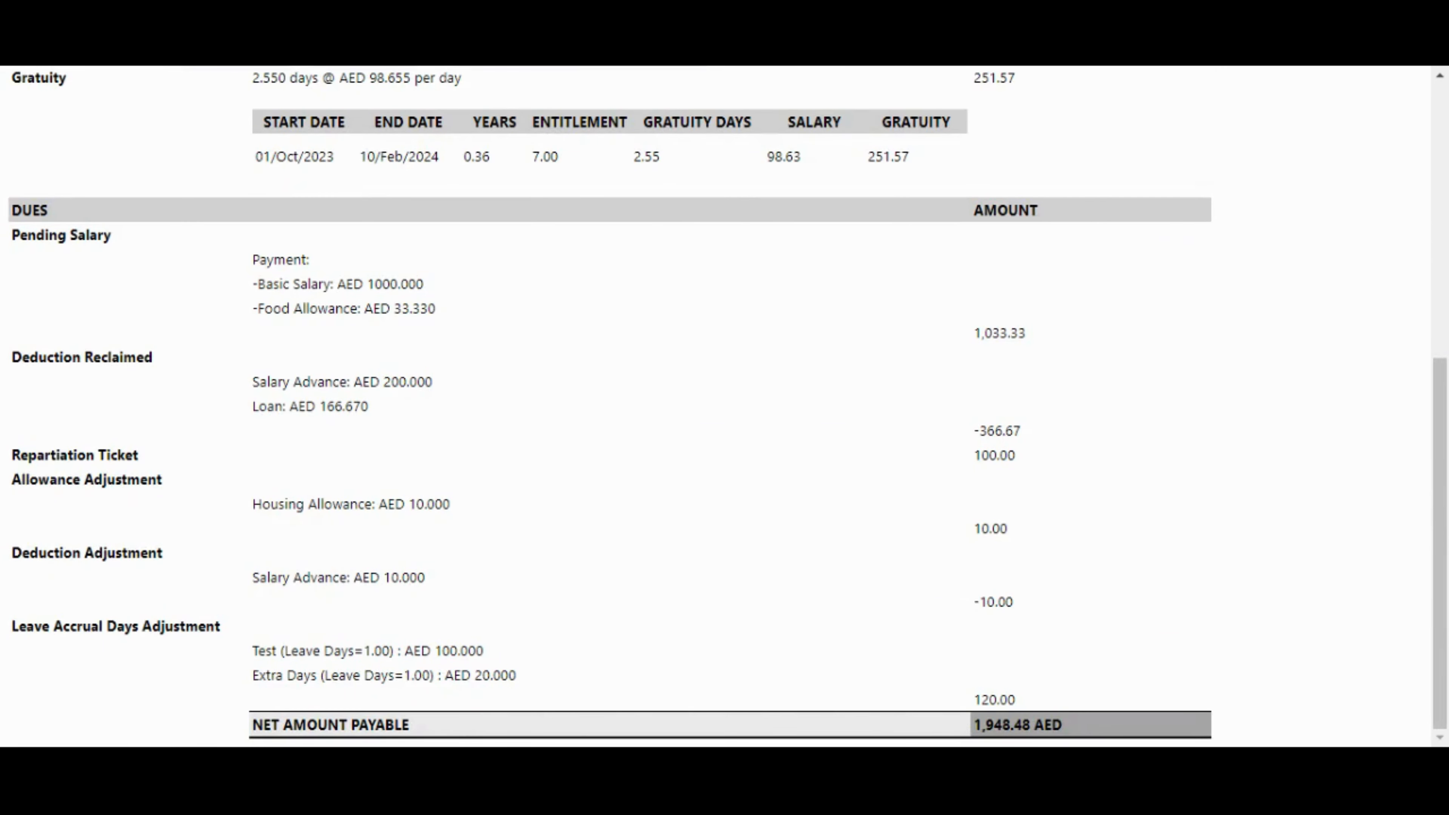
key(ctrl+w)
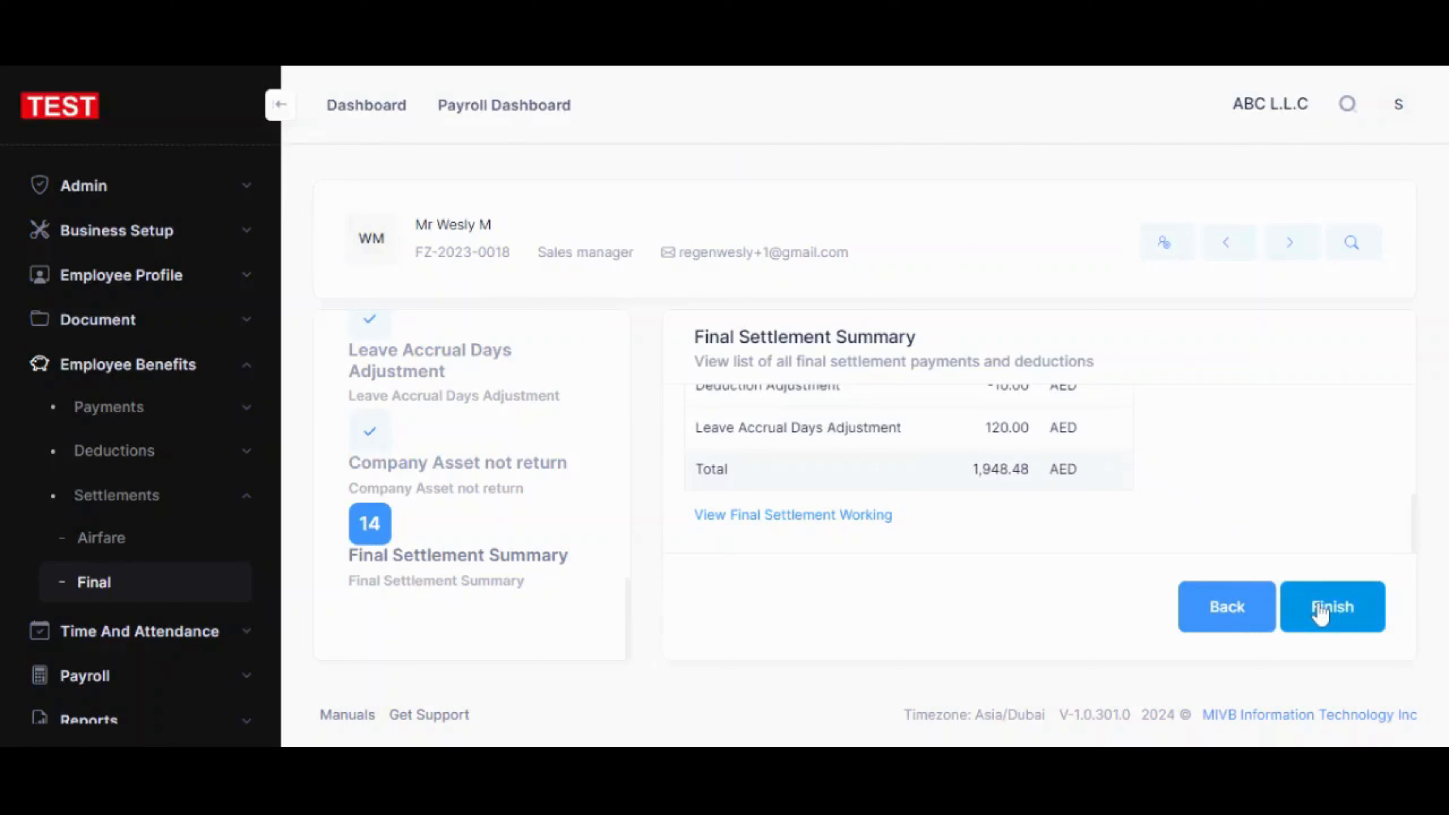
Finish the final settlement, acknowledge the save, and check the employee's record in the settlement list.
click(1321, 609)
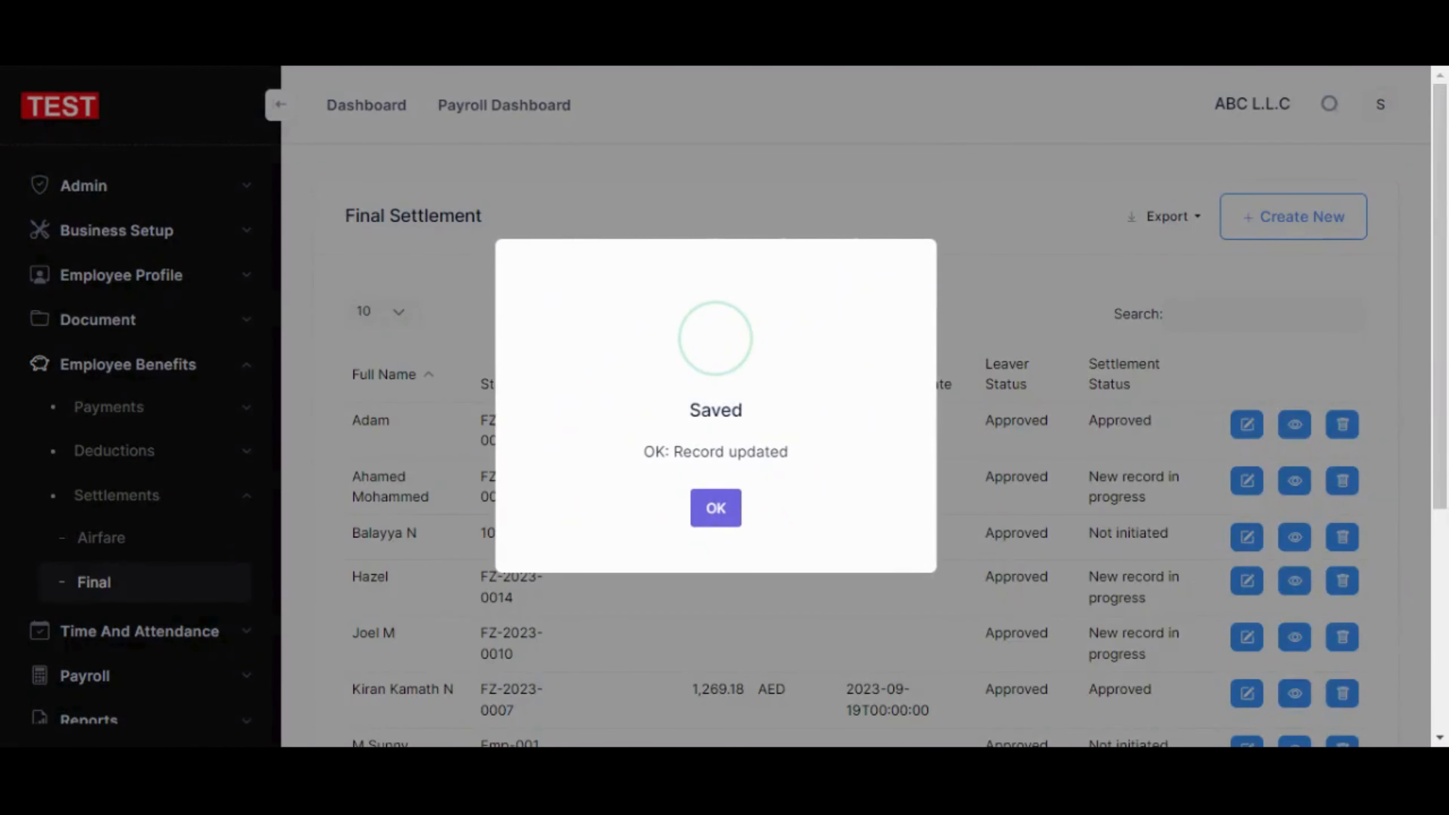
click(716, 509)
scroll(1058, 537, down, 5)
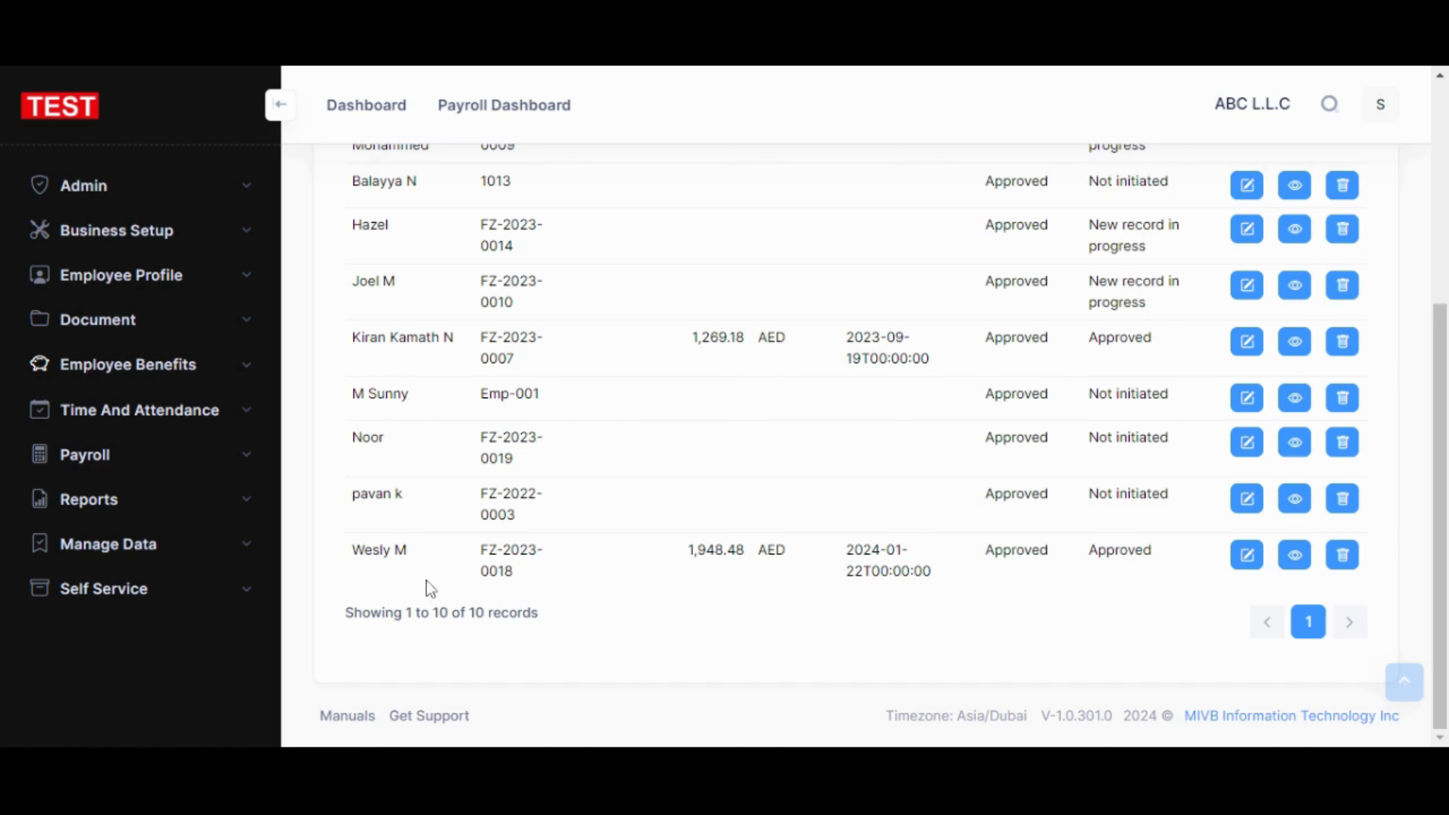
Open the payroll page for final settlement slips.
click(246, 460)
scroll(246, 463, down, 5)
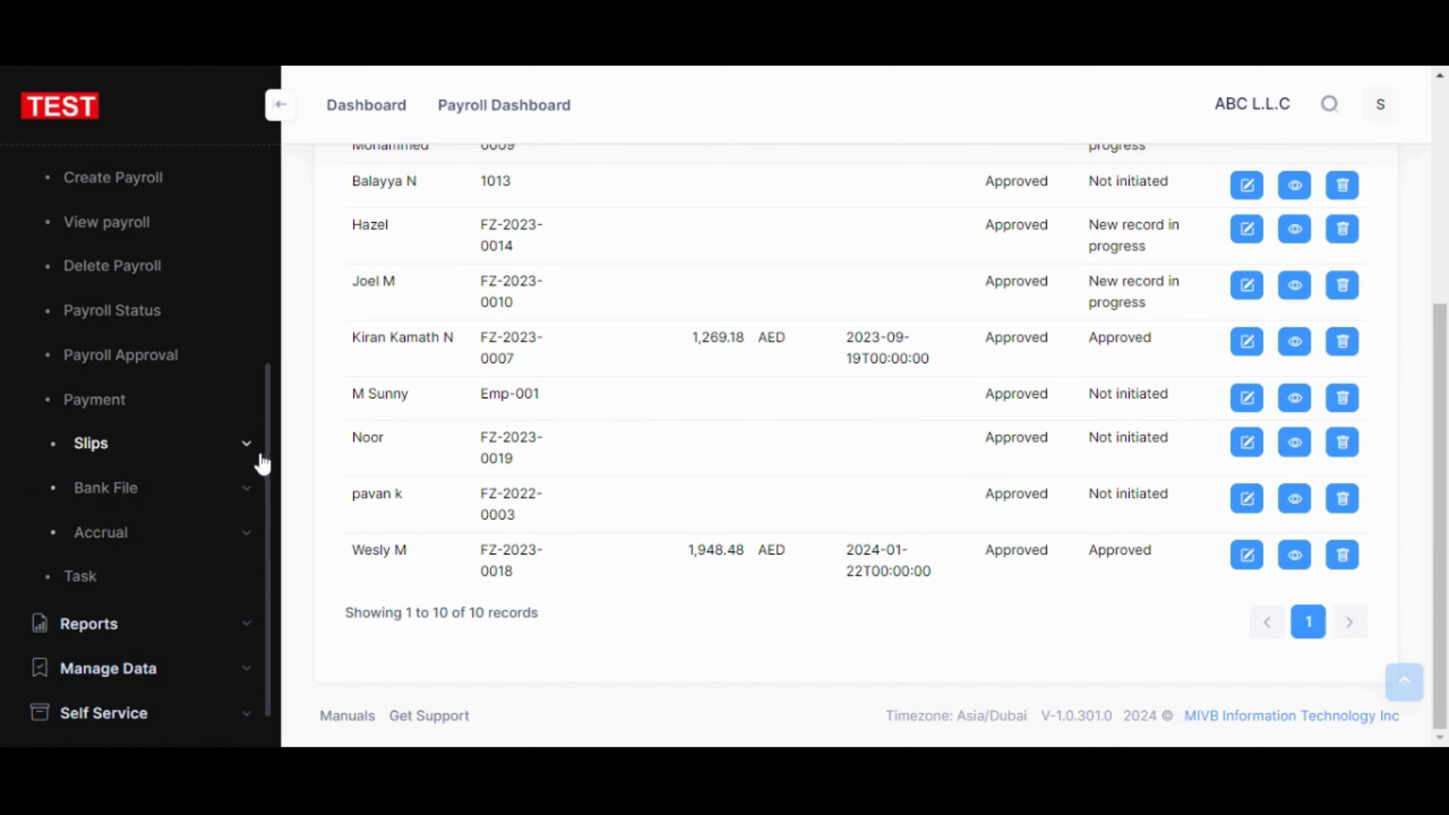
click(246, 448)
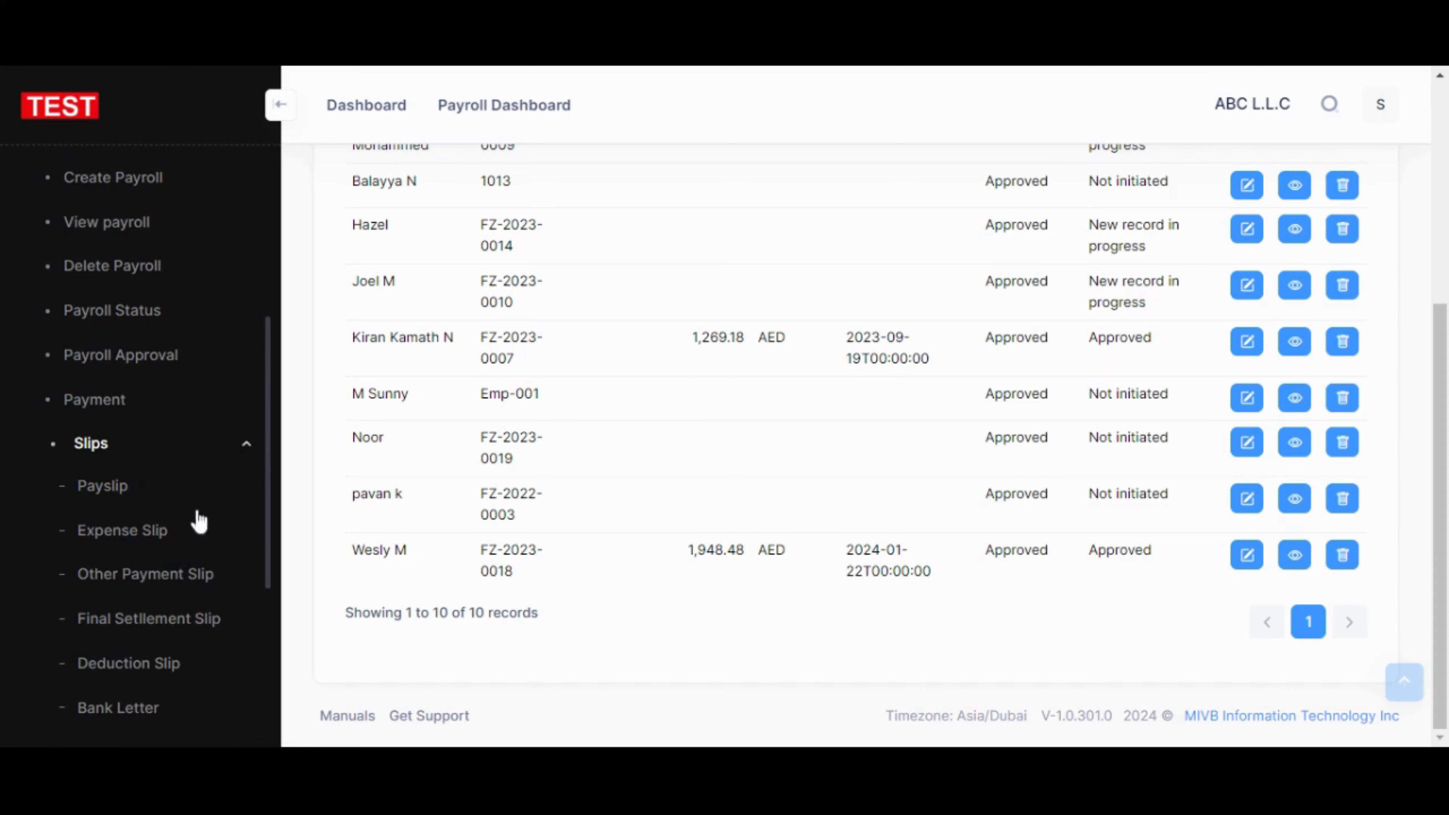
click(166, 623)
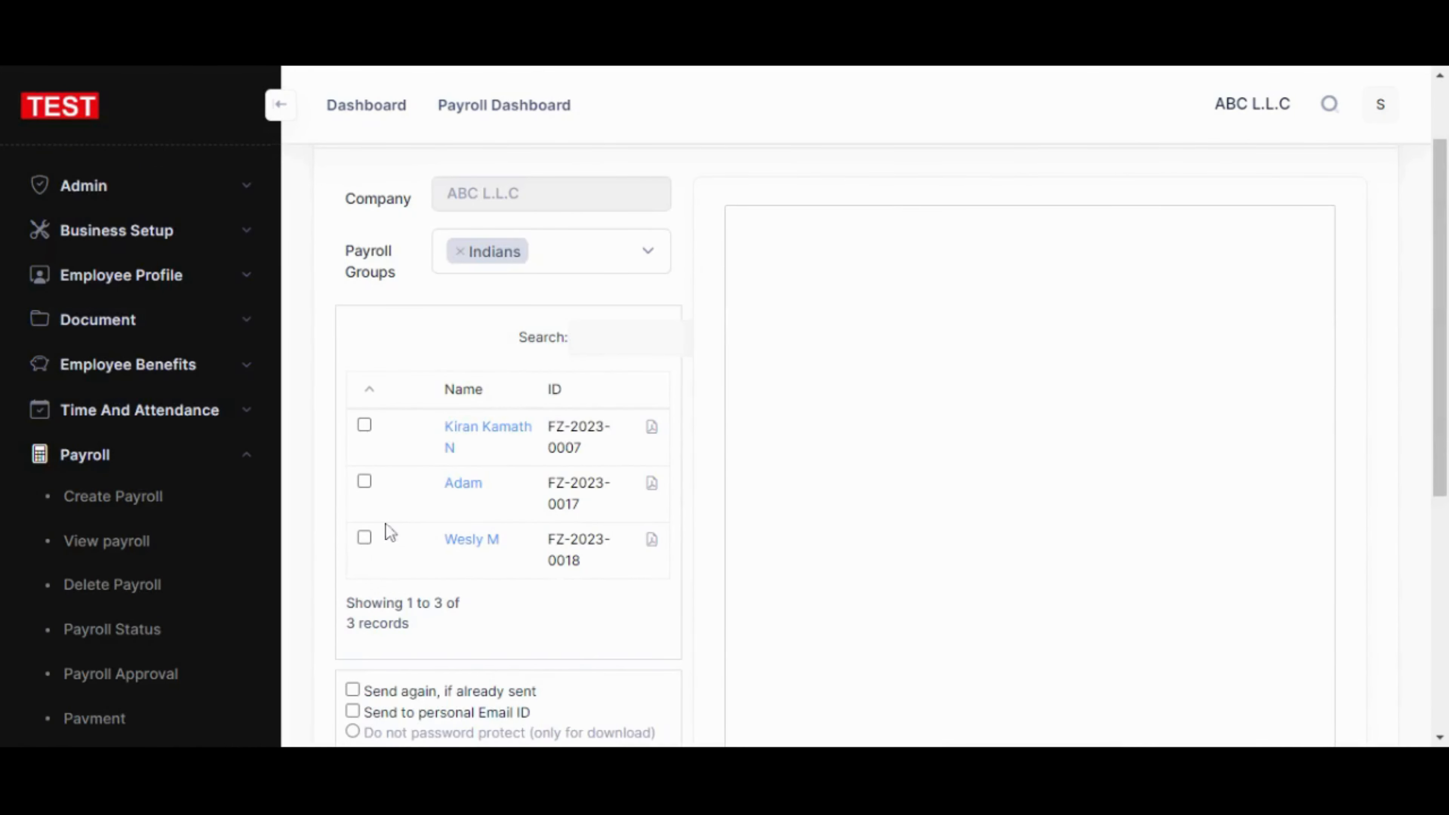
Preview the settled employee's final settlement slip and email it, keeping the staff payslip password option.
scroll(370, 551, down, 2)
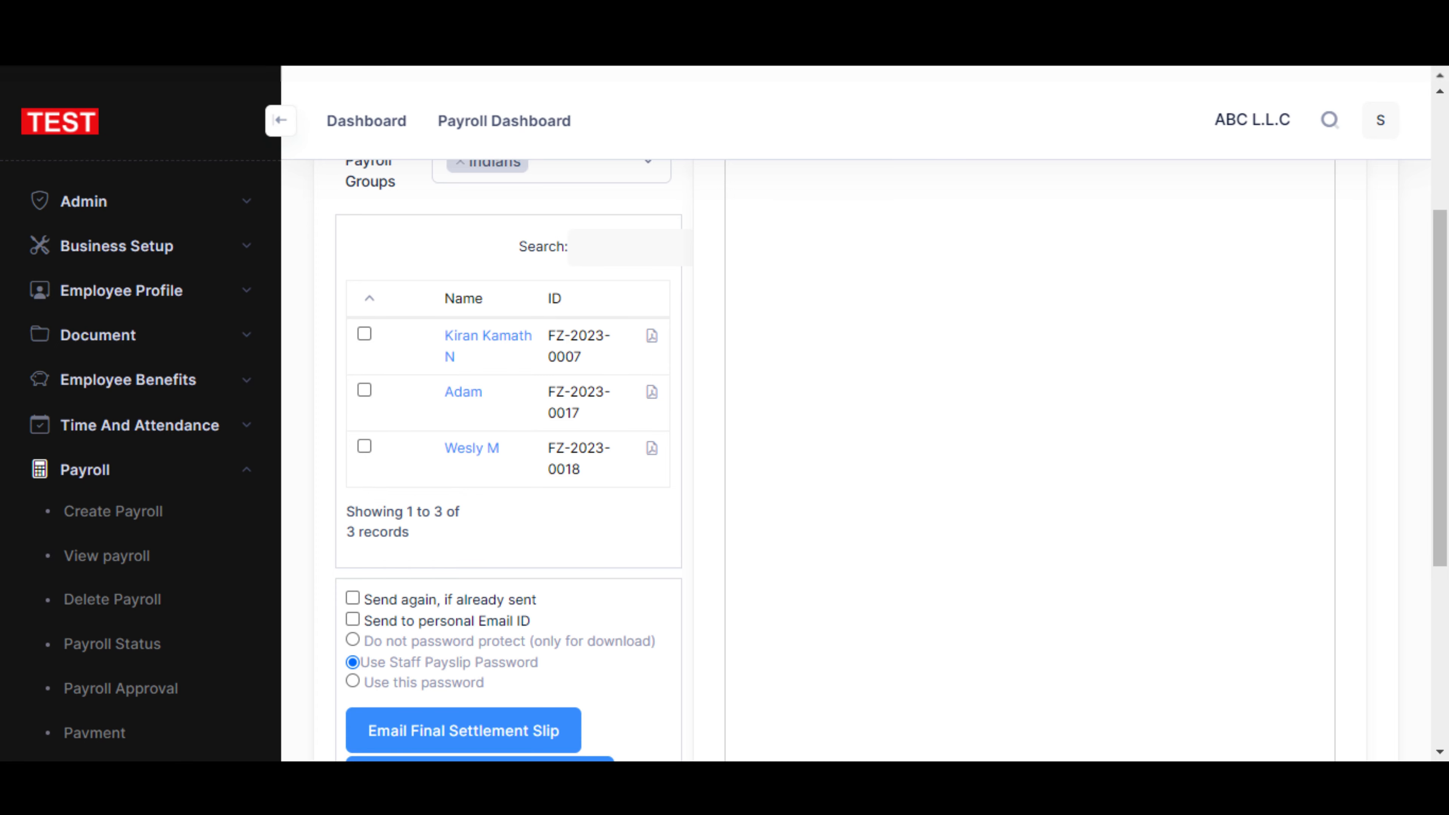
scroll(388, 565, up, 2)
click(448, 562)
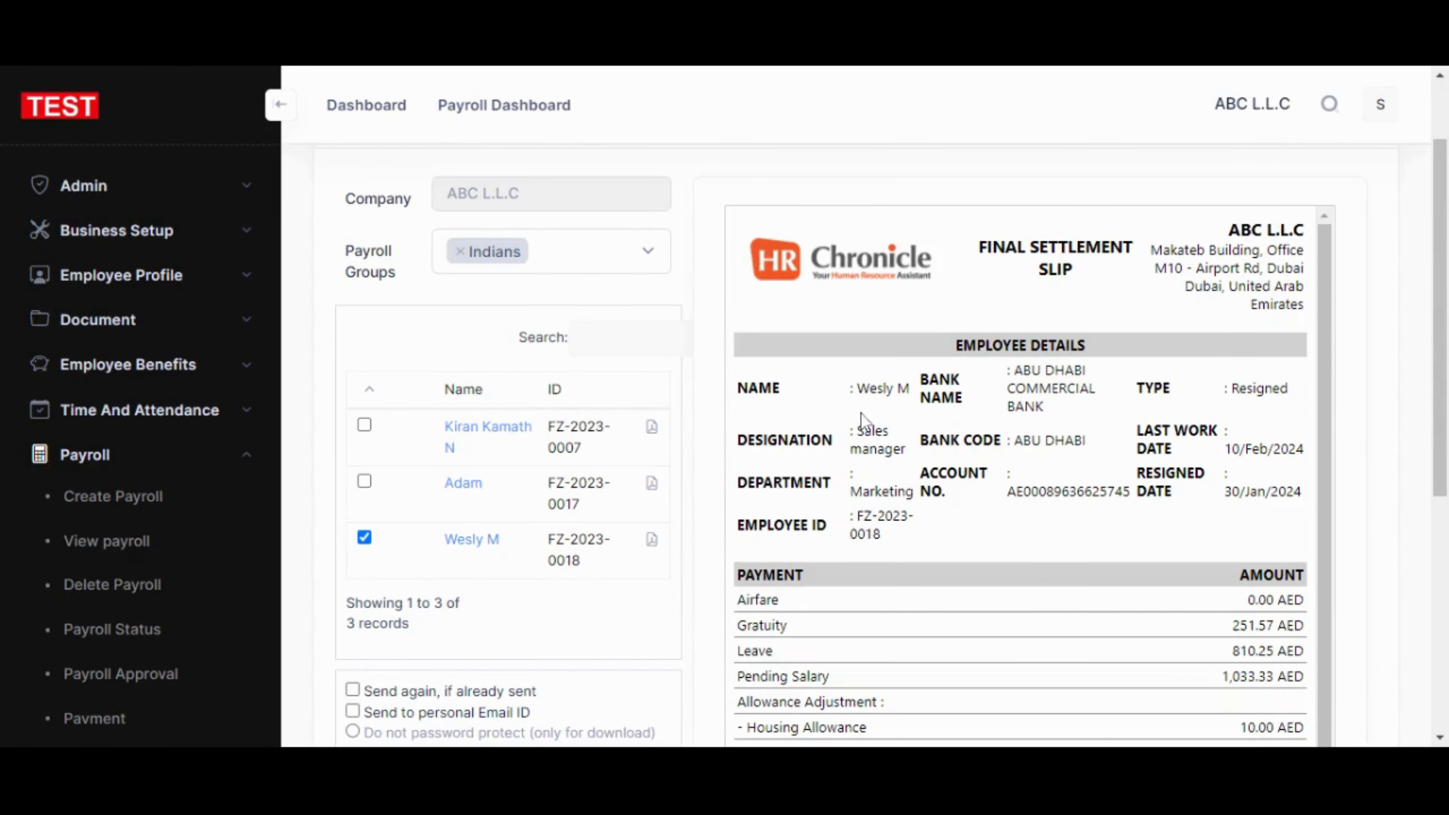
scroll(789, 562, down, 3)
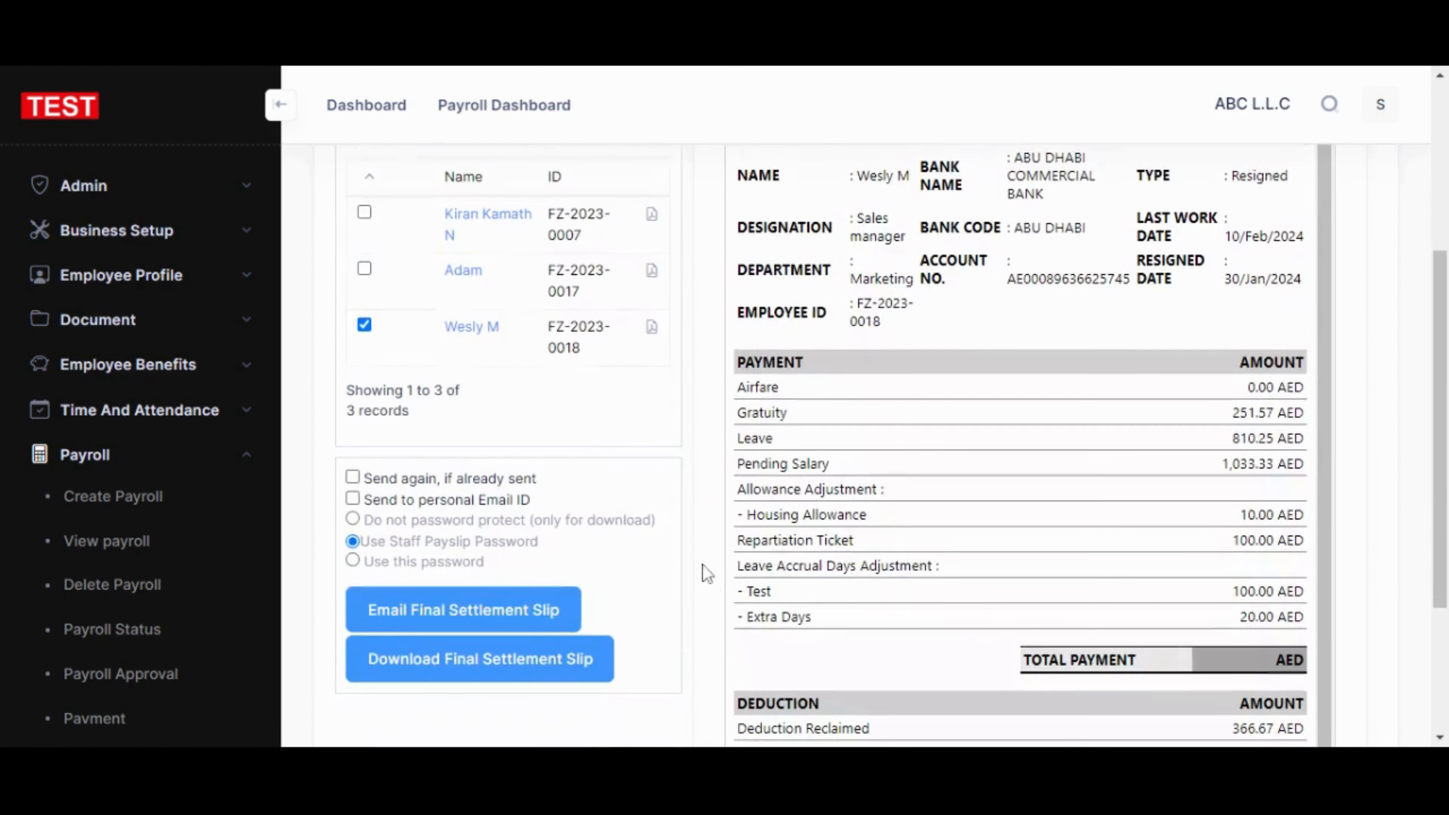
click(498, 616)
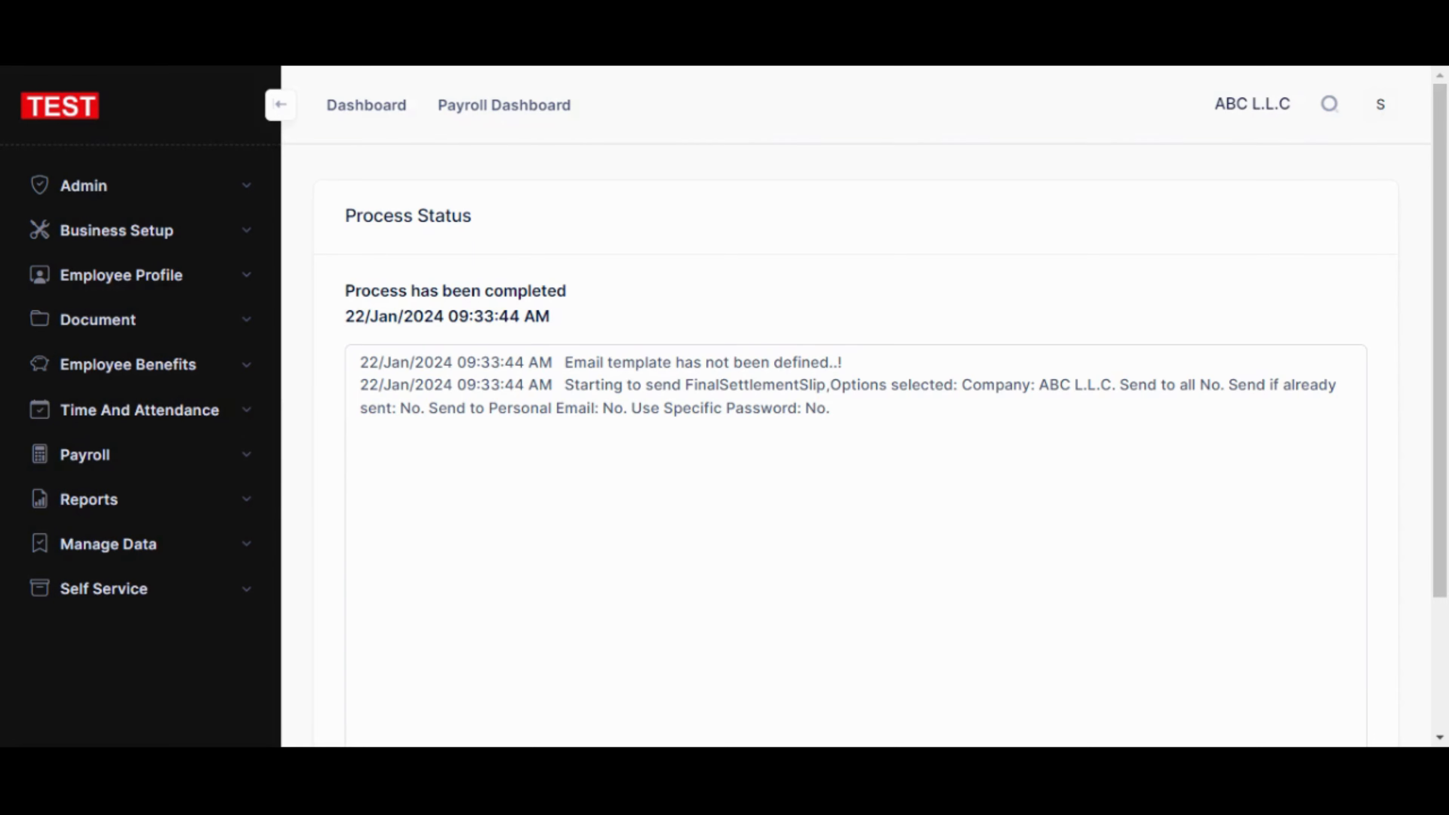
Return to the final settlement slip page and download the employee's slip.
key(alt+Left)
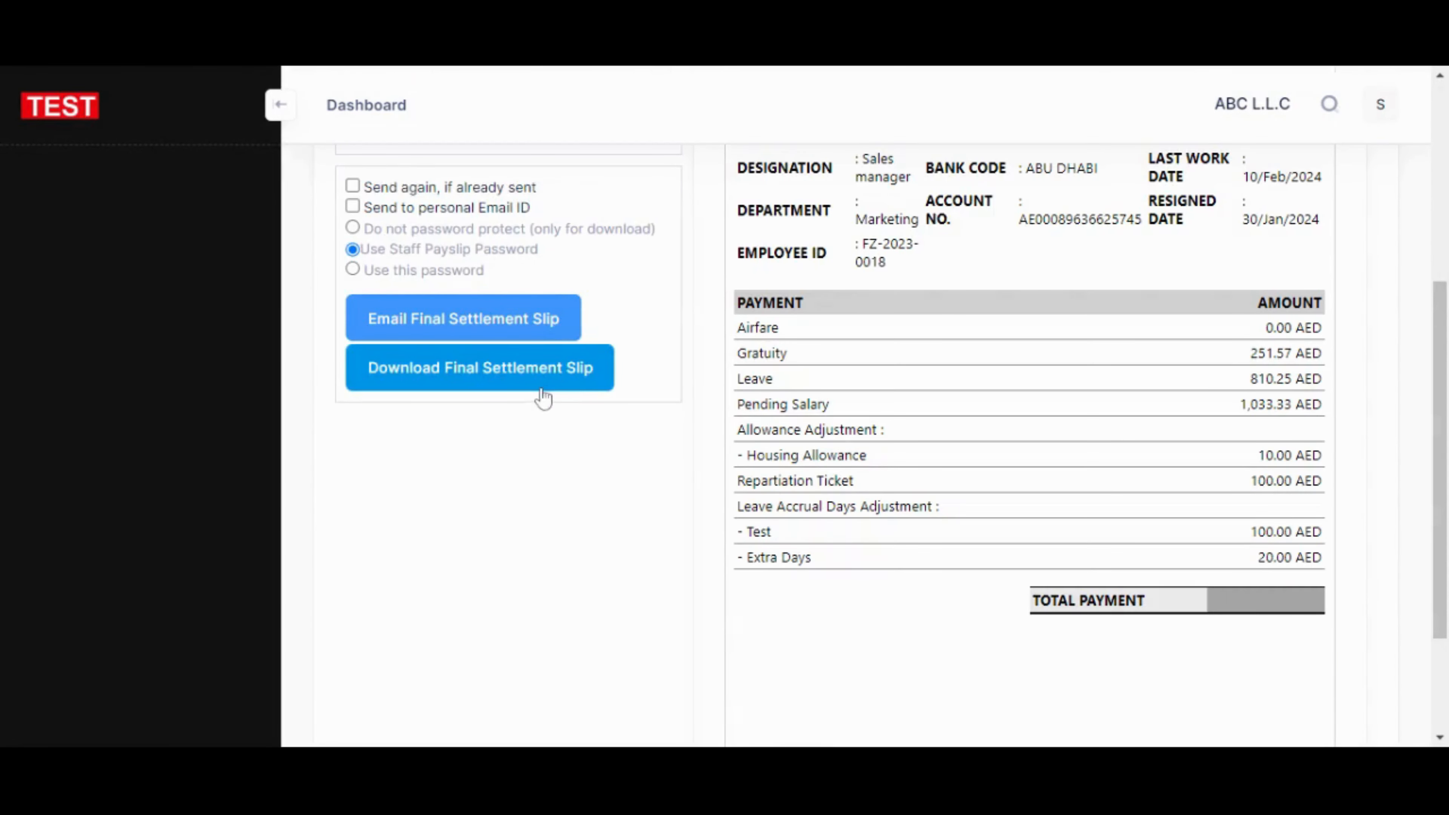
scroll(526, 385, down, 1)
click(527, 285)
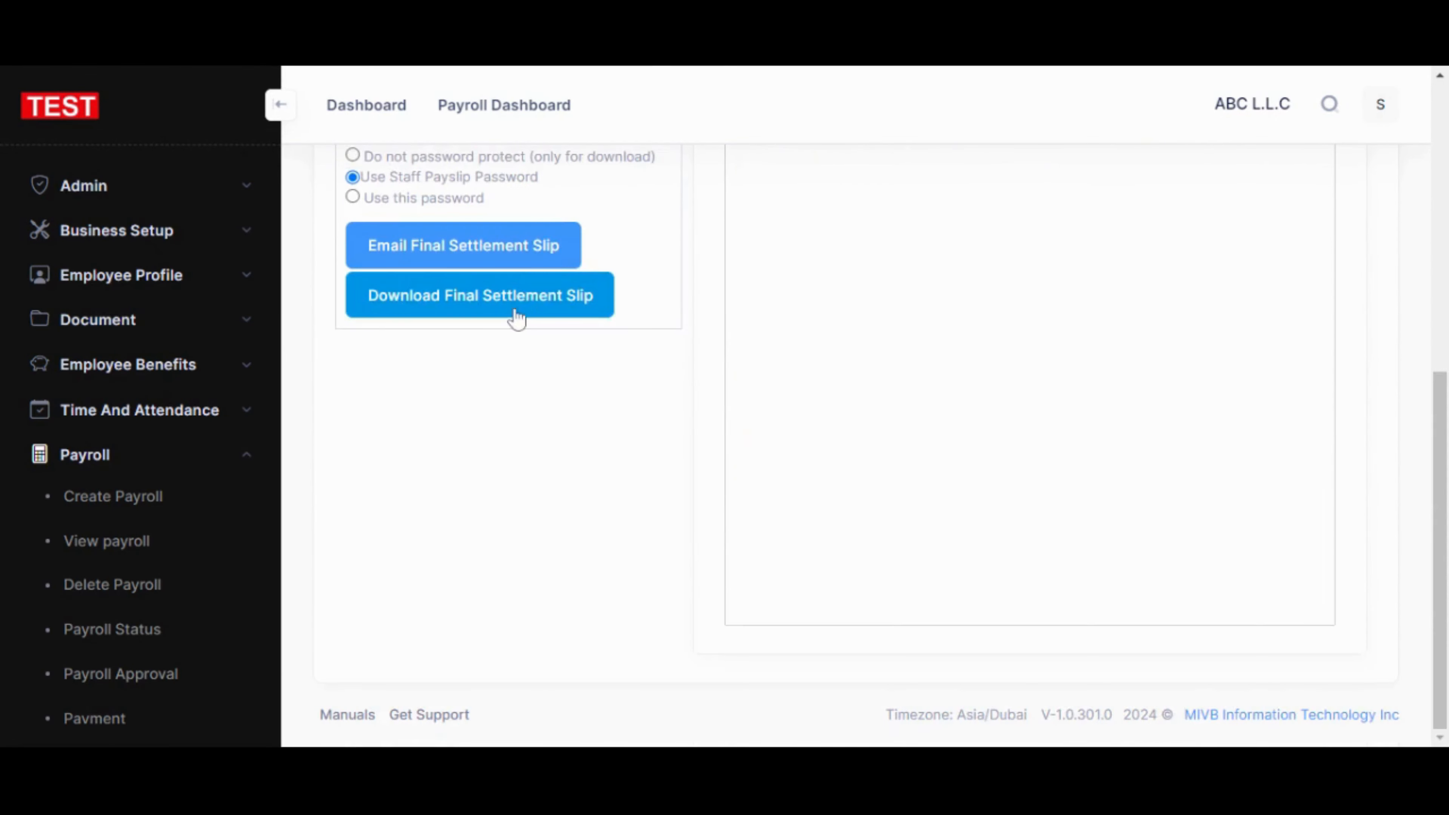